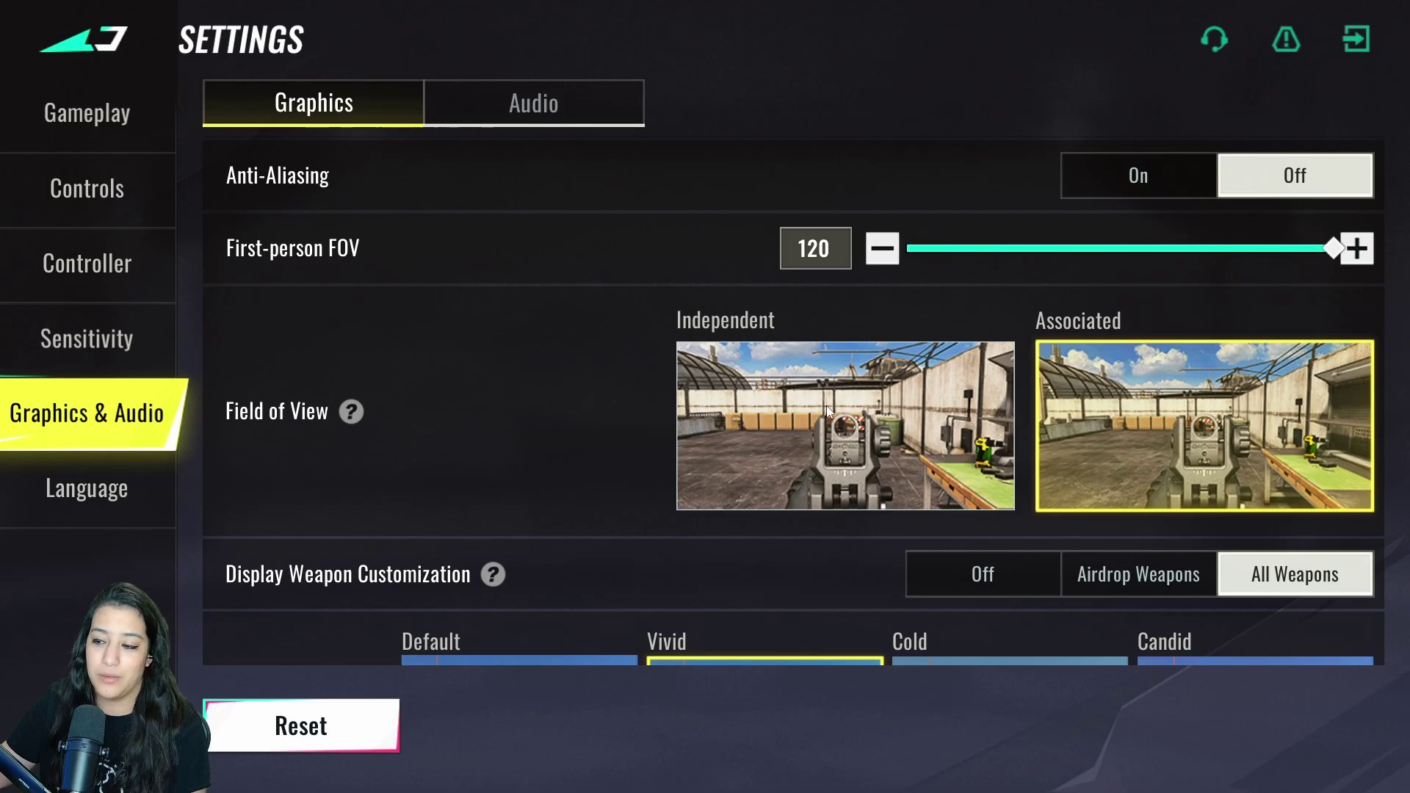
Review the remaining graphics options down to Detailed Animation and the languages available for the game
scroll(553, 398, "down", 2)
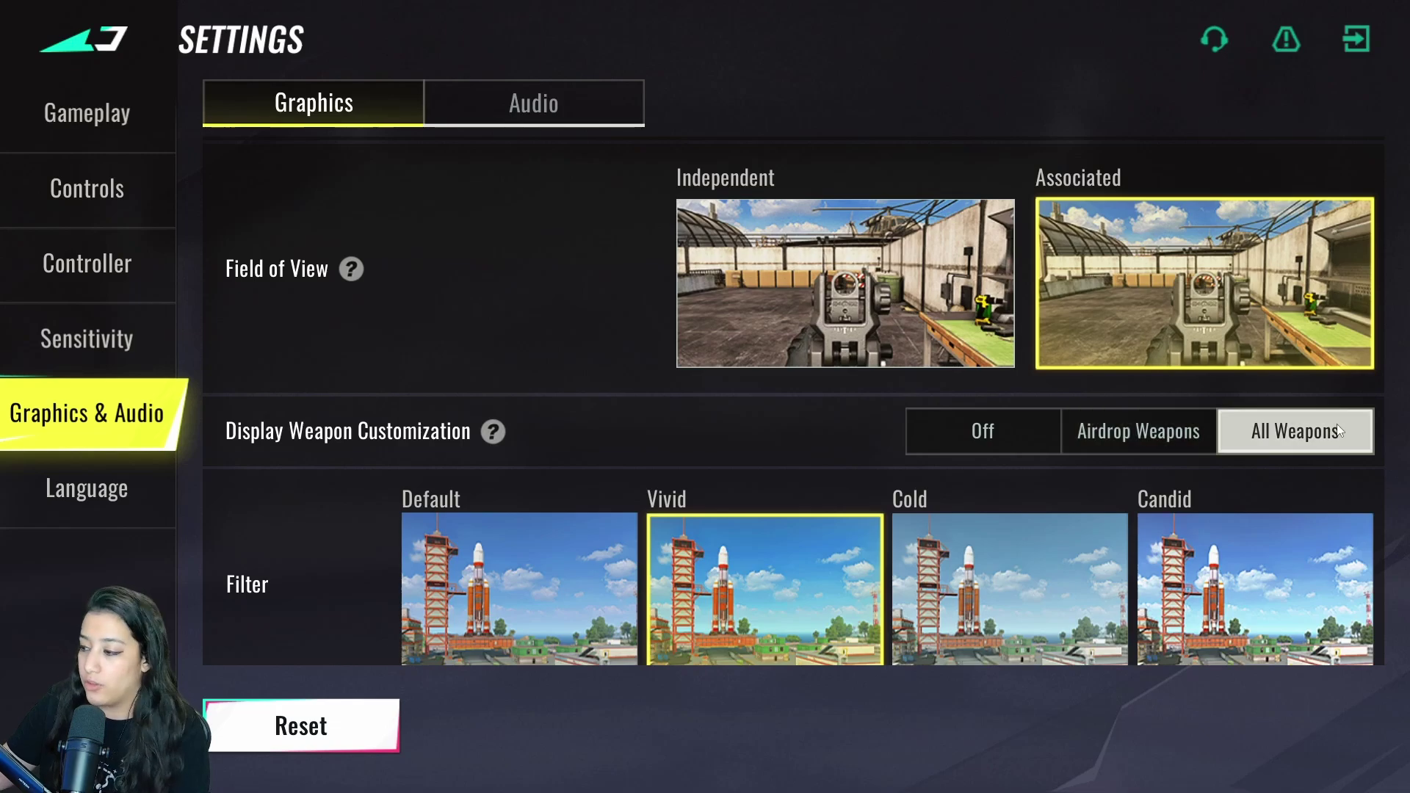
scroll(731, 379, "down", 2)
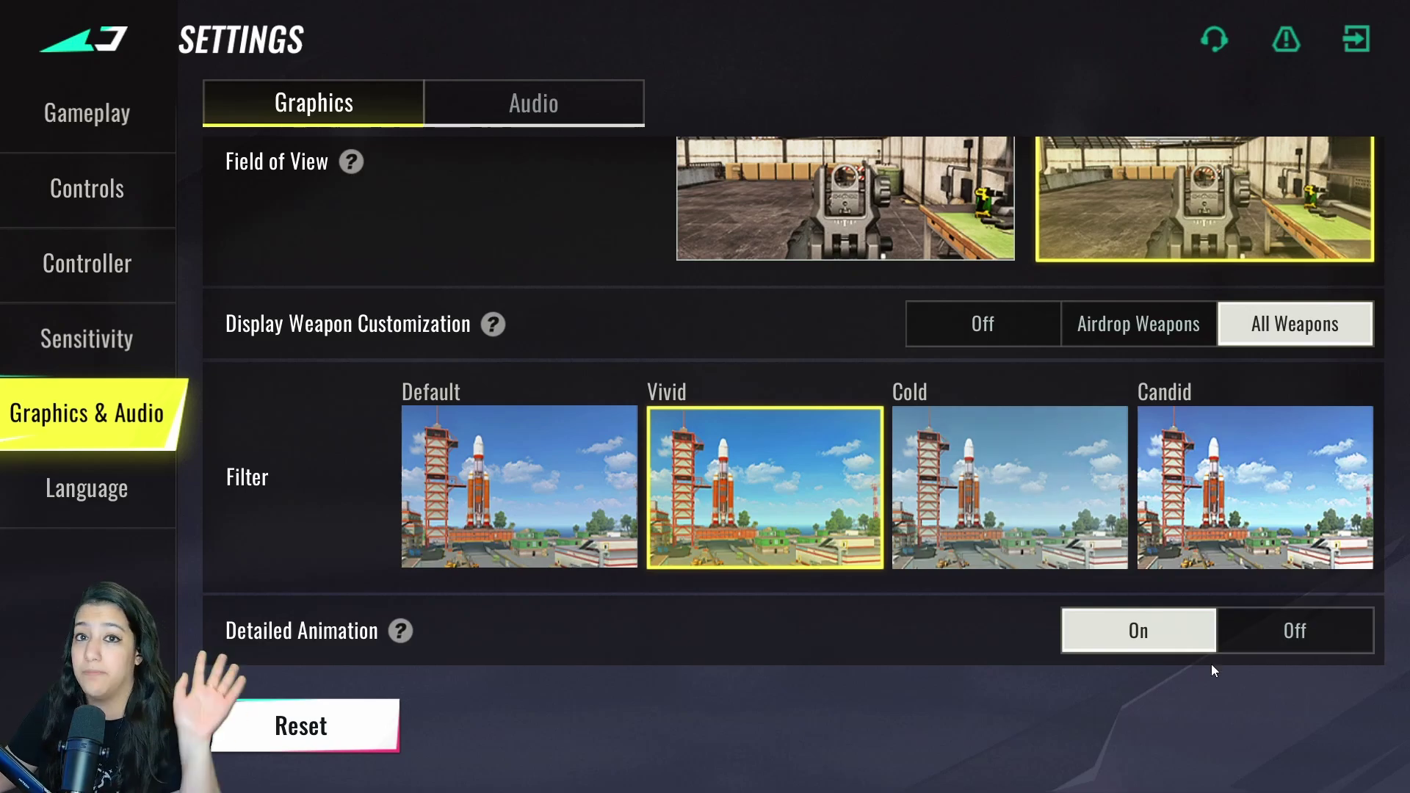
left_click(106, 510)
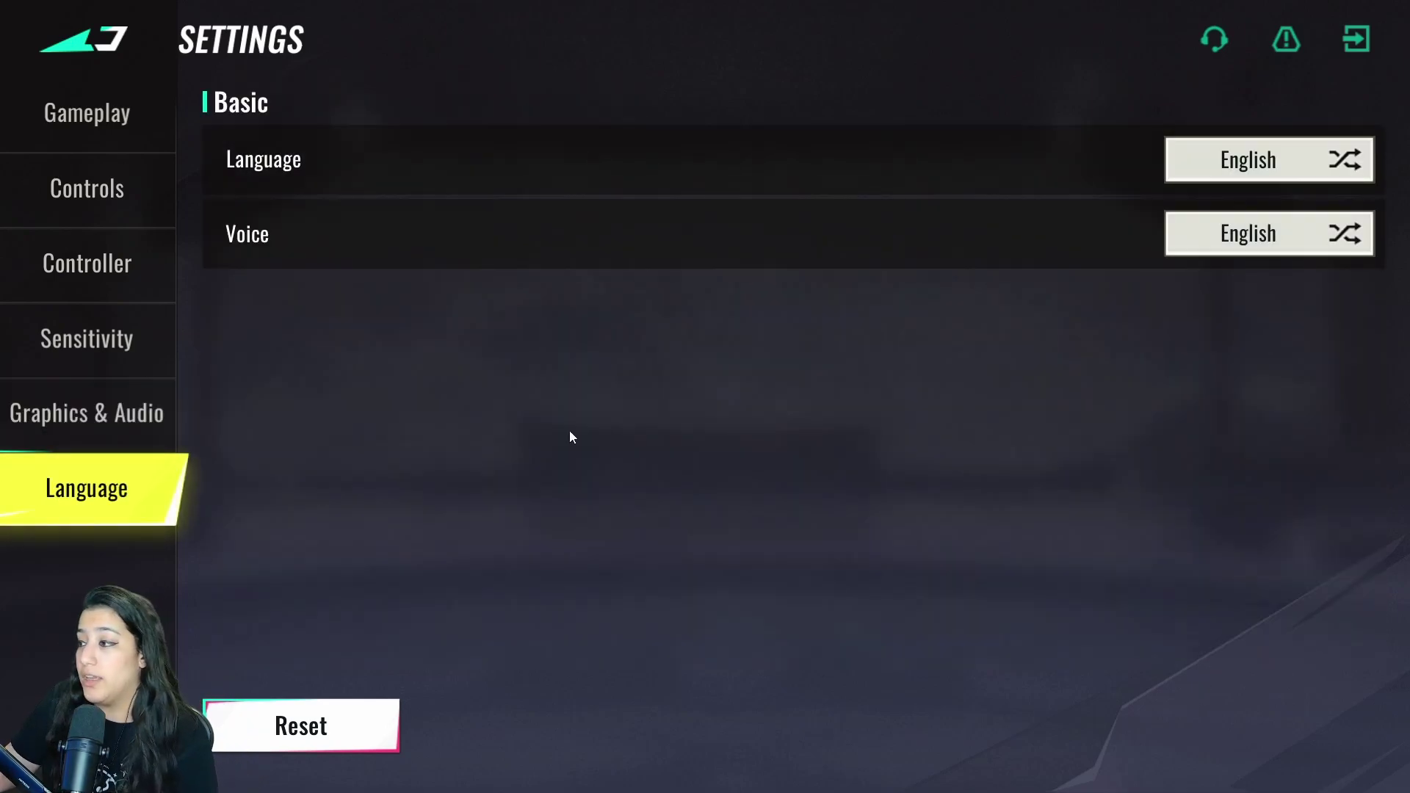
left_click(1277, 171)
scroll(730, 447, "down", 3)
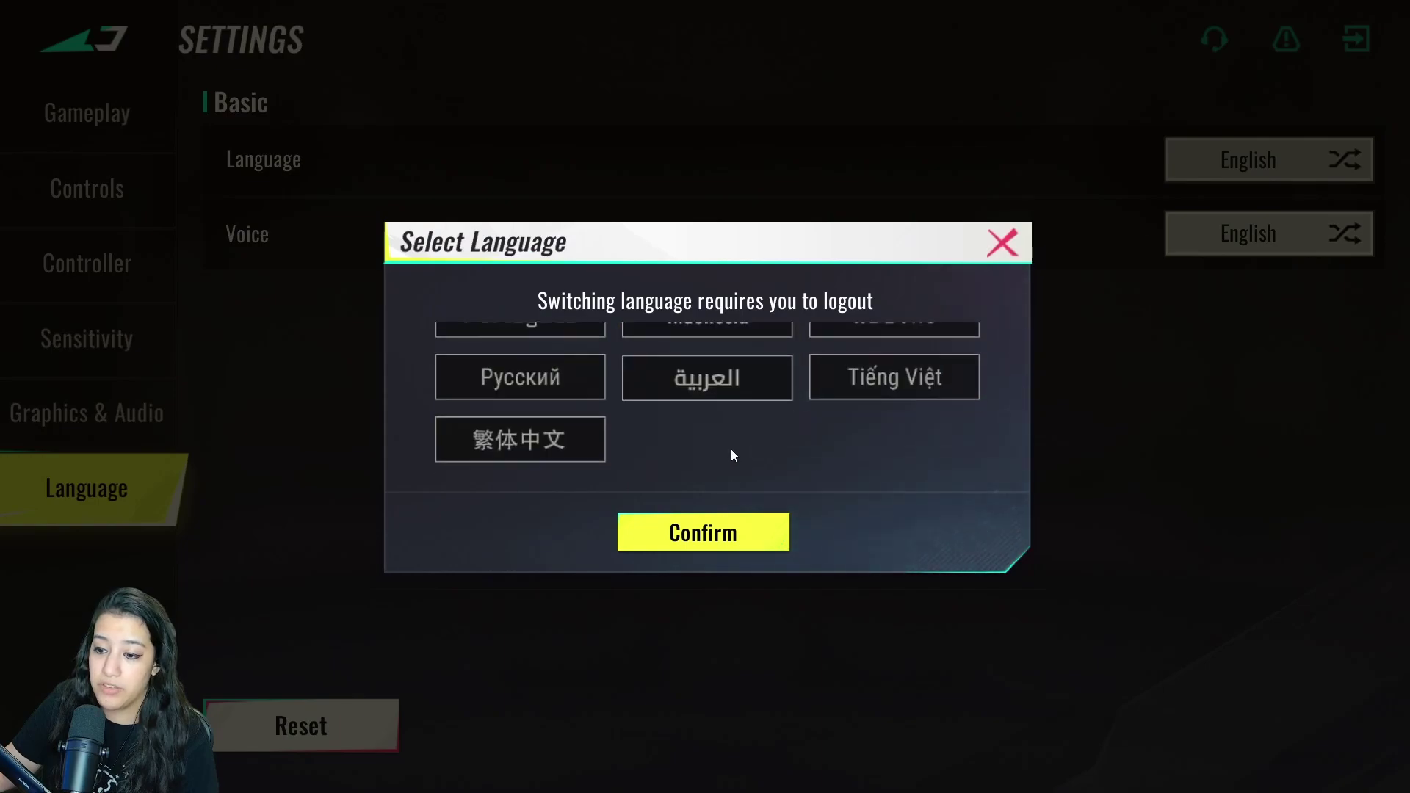
scroll(735, 447, "up", 3)
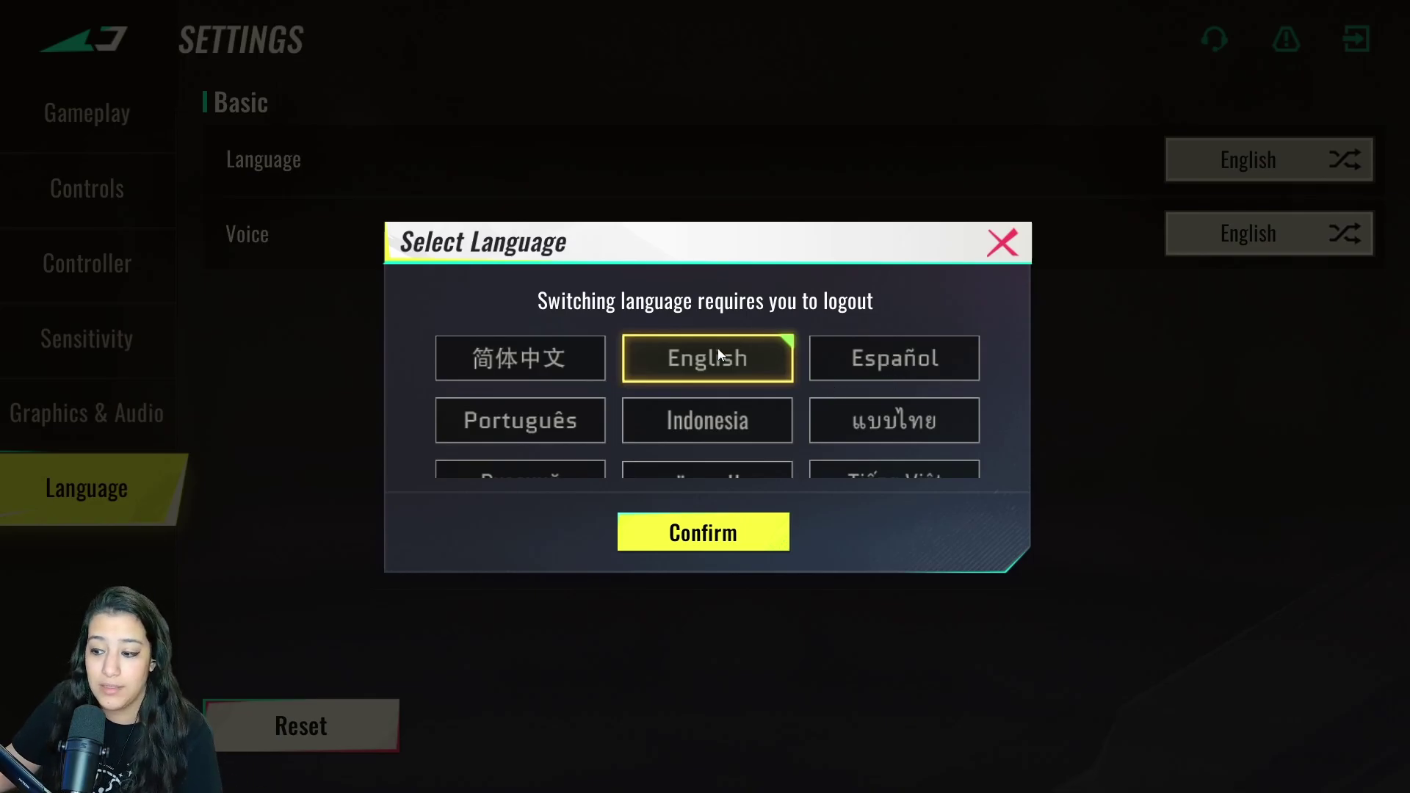
left_click(576, 610)
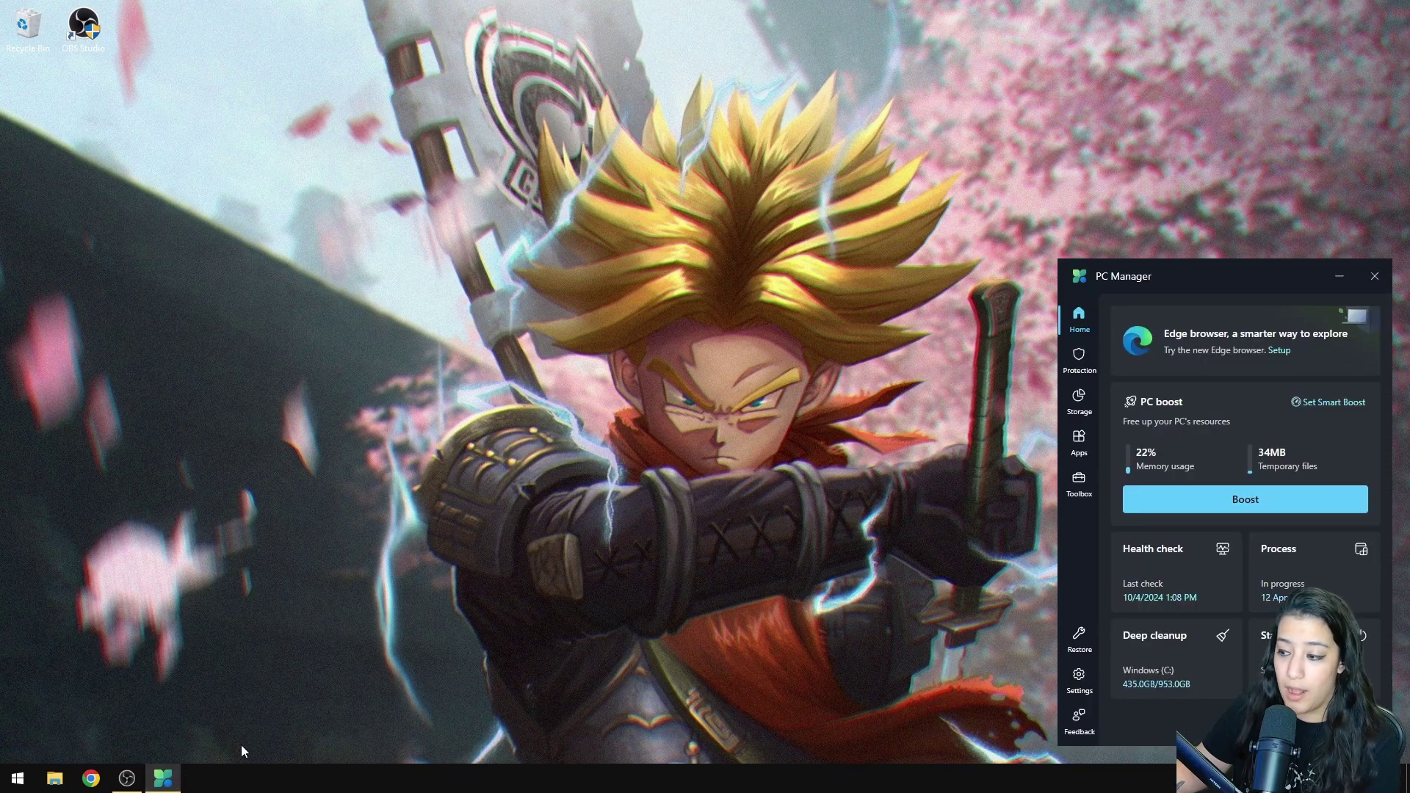
Reposition the PC Manager window on the desktop and run PC boost to free memory and temporary files
left_click_drag(1214, 271, 721, 235)
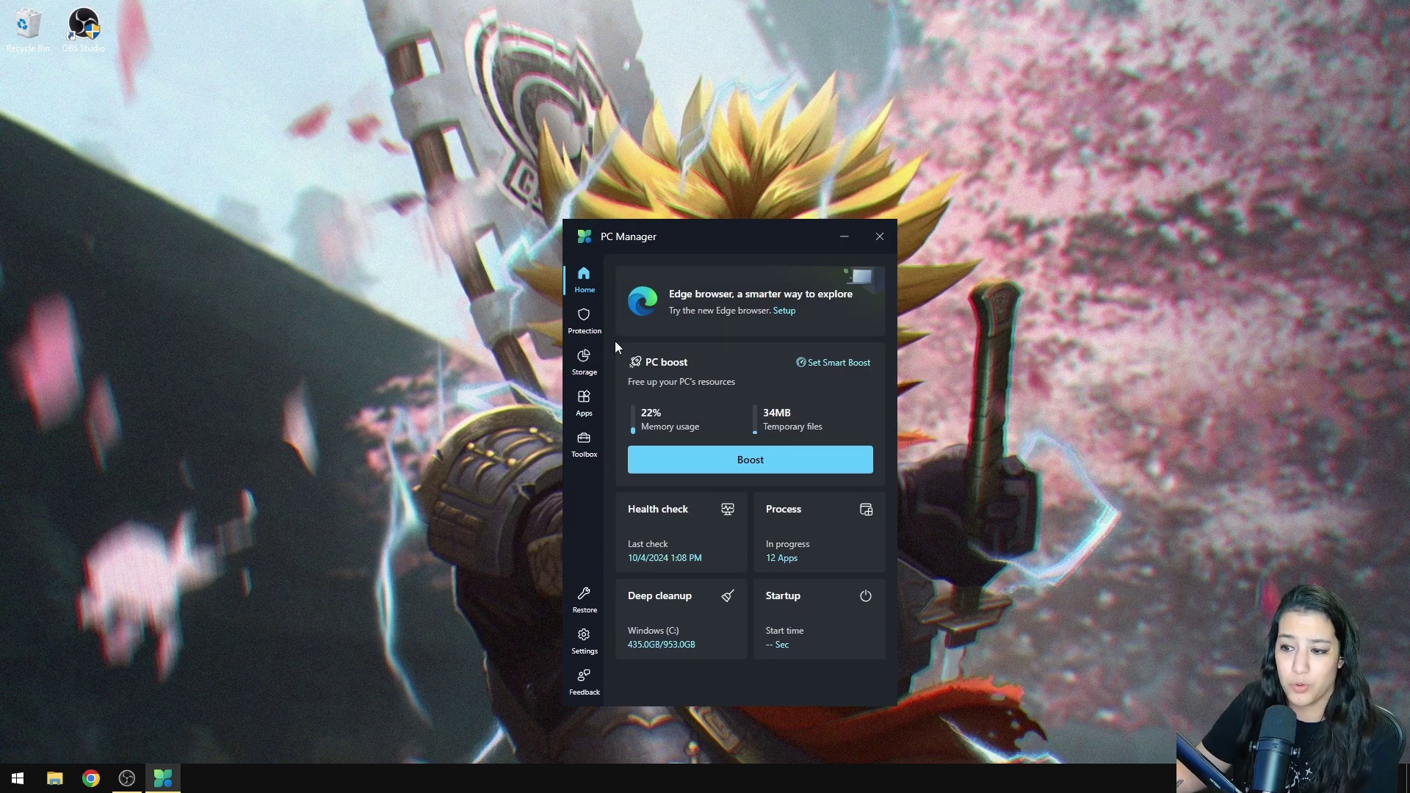
left_click(761, 461)
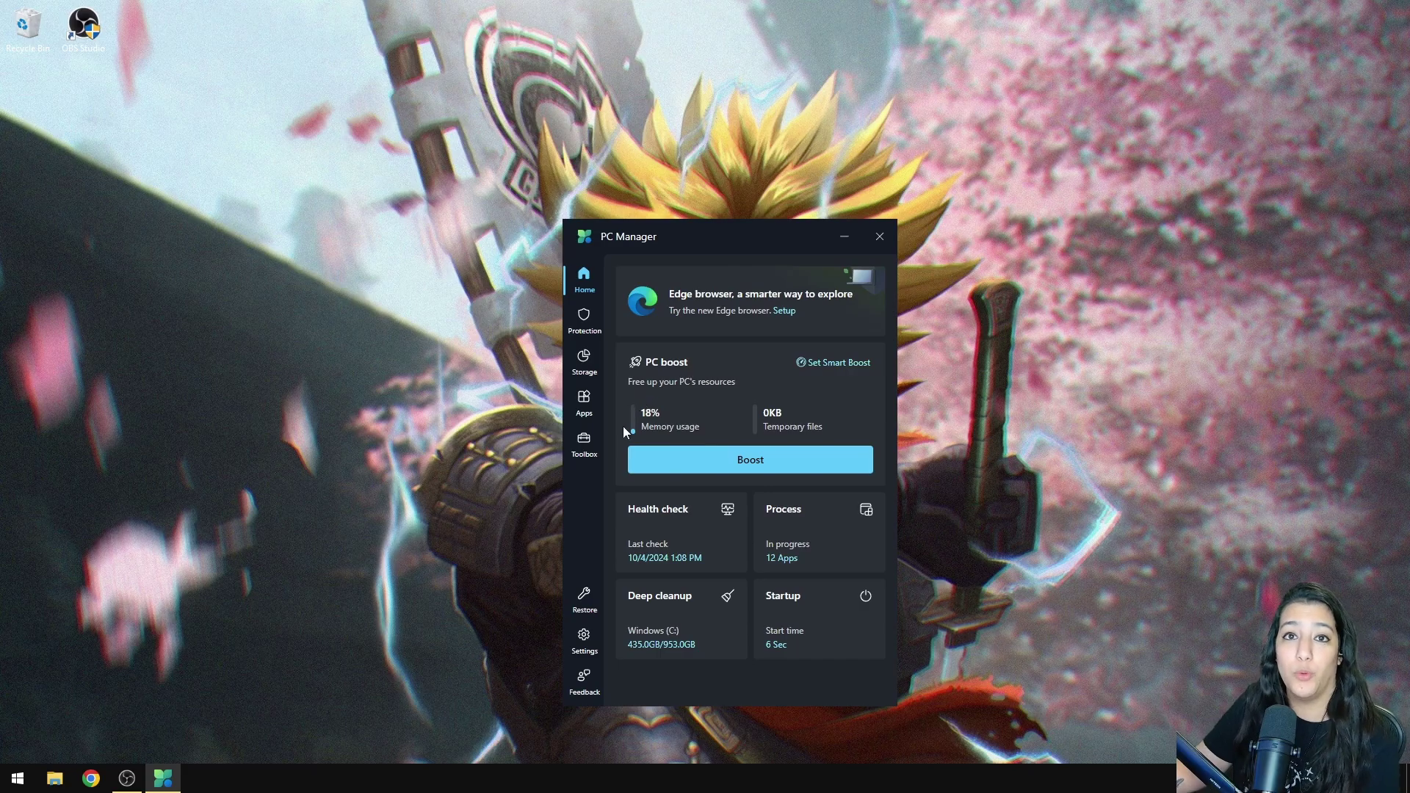
In PC Manager's process management, end Creative Cloud Content Manager and Creative Cloud Core Service
left_click(586, 408)
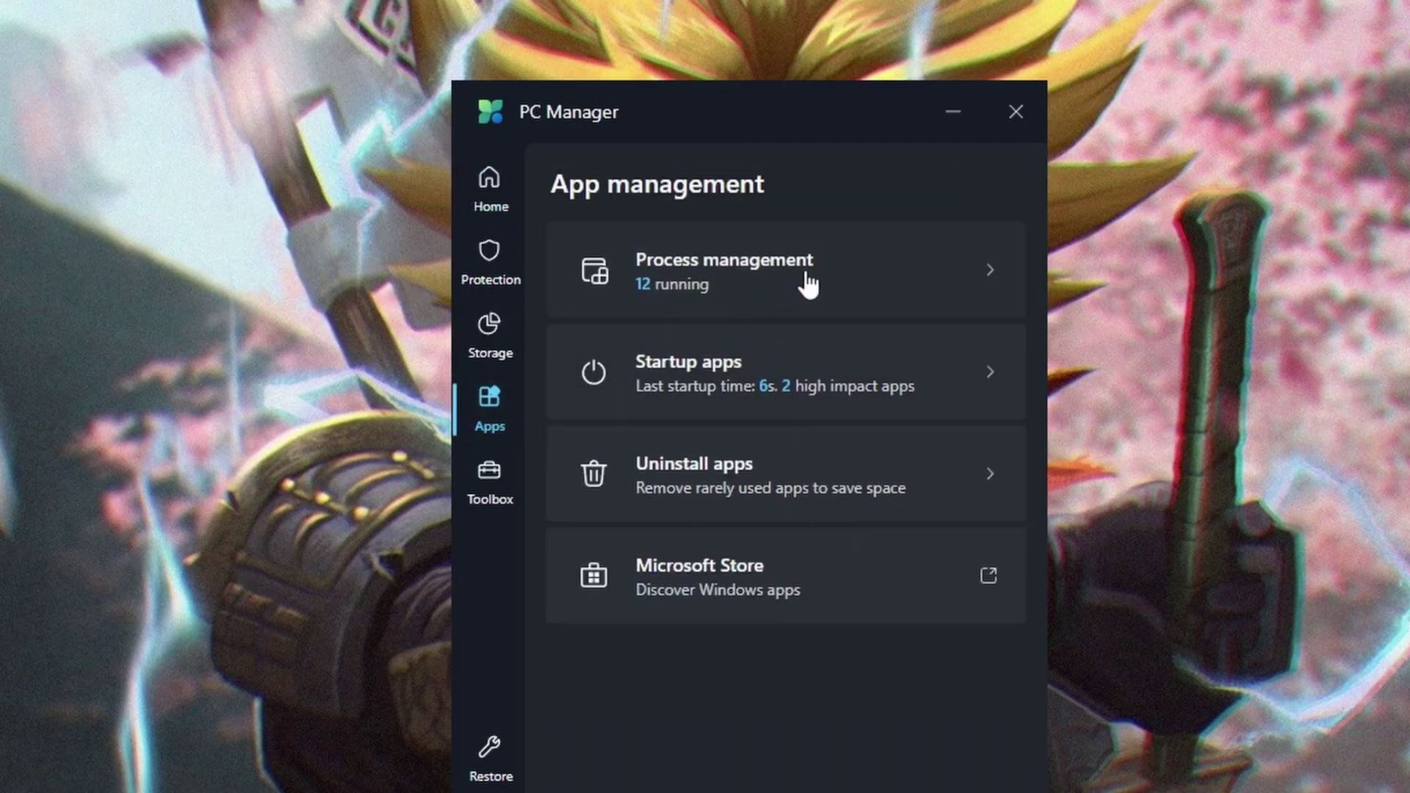
left_click(807, 285)
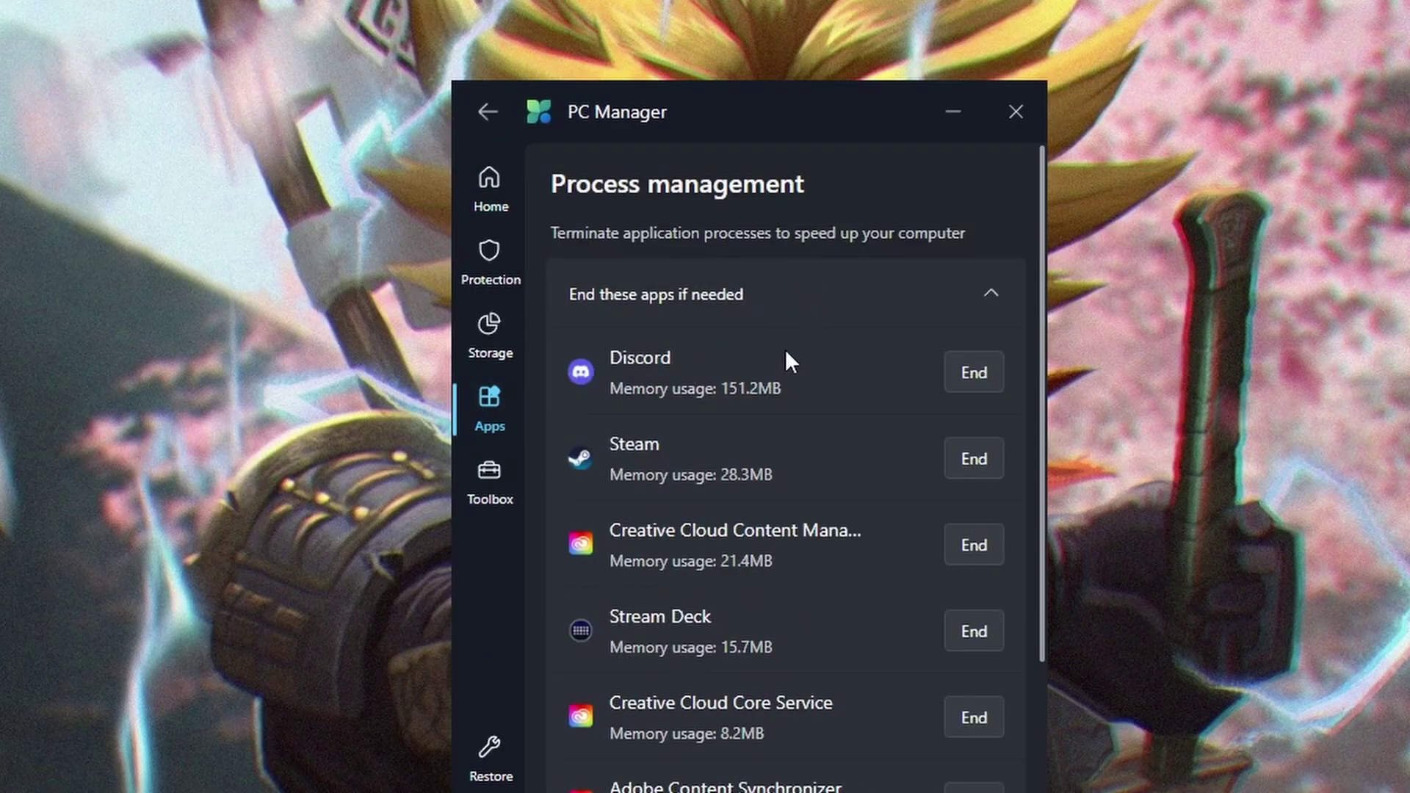
scroll(766, 461, "down", 2)
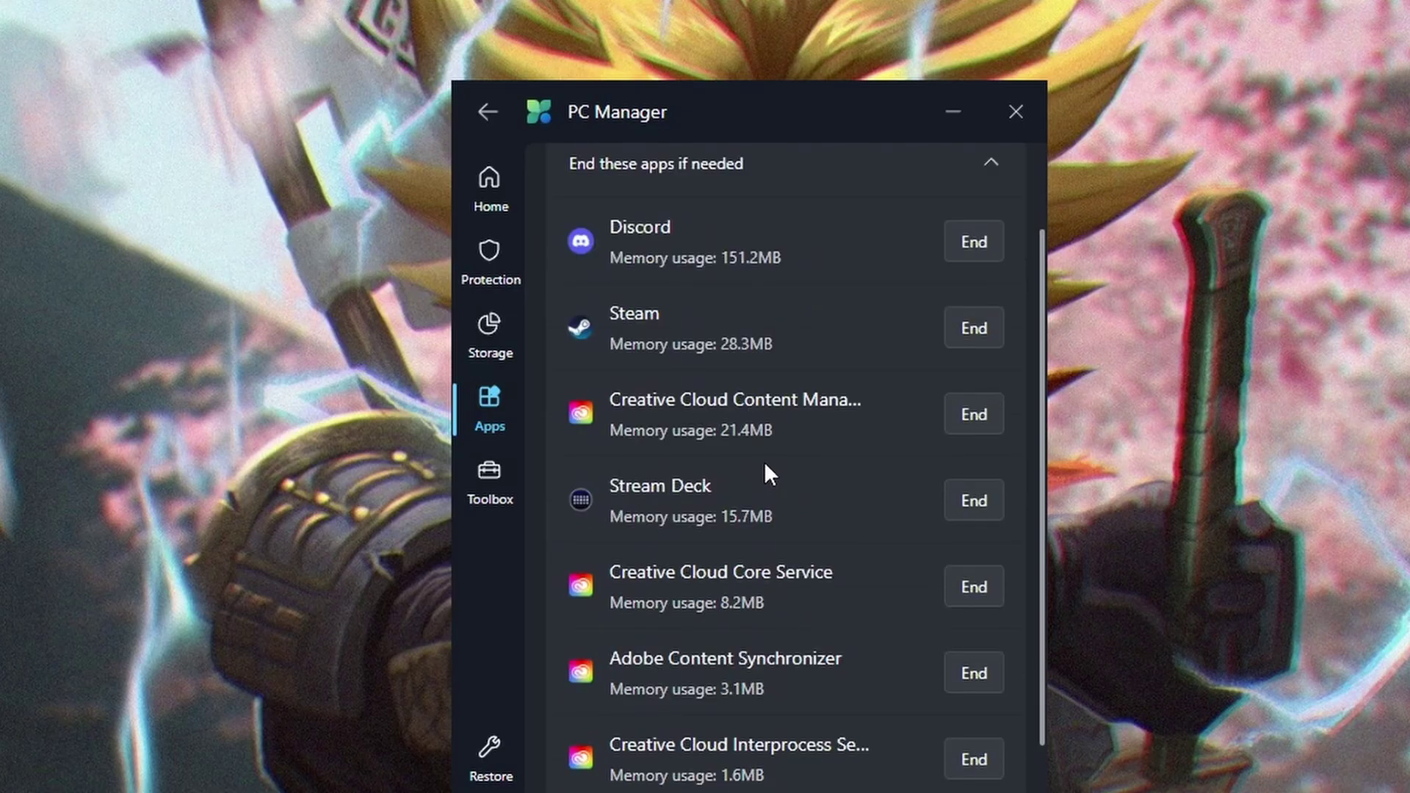
scroll(740, 462, "down", 2)
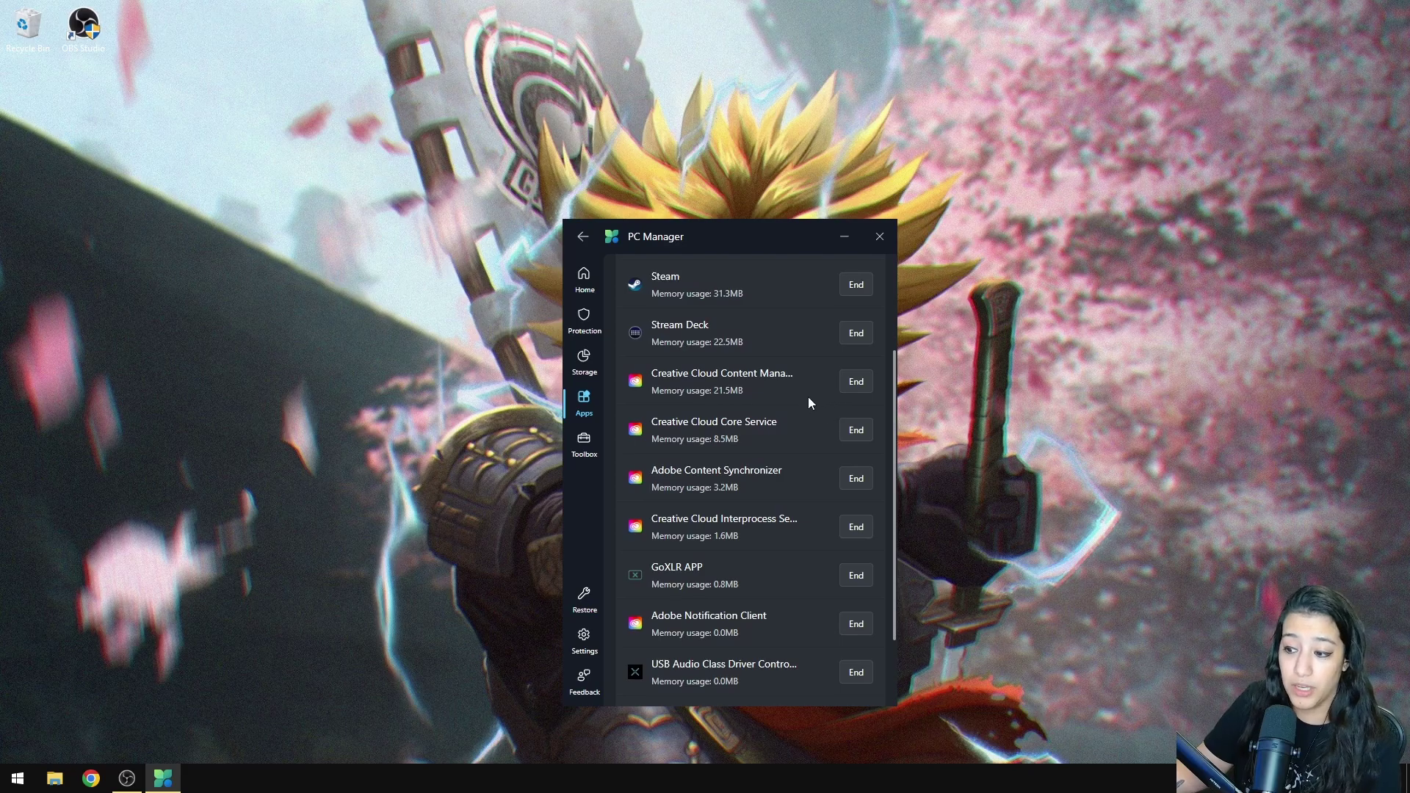
left_click(850, 381)
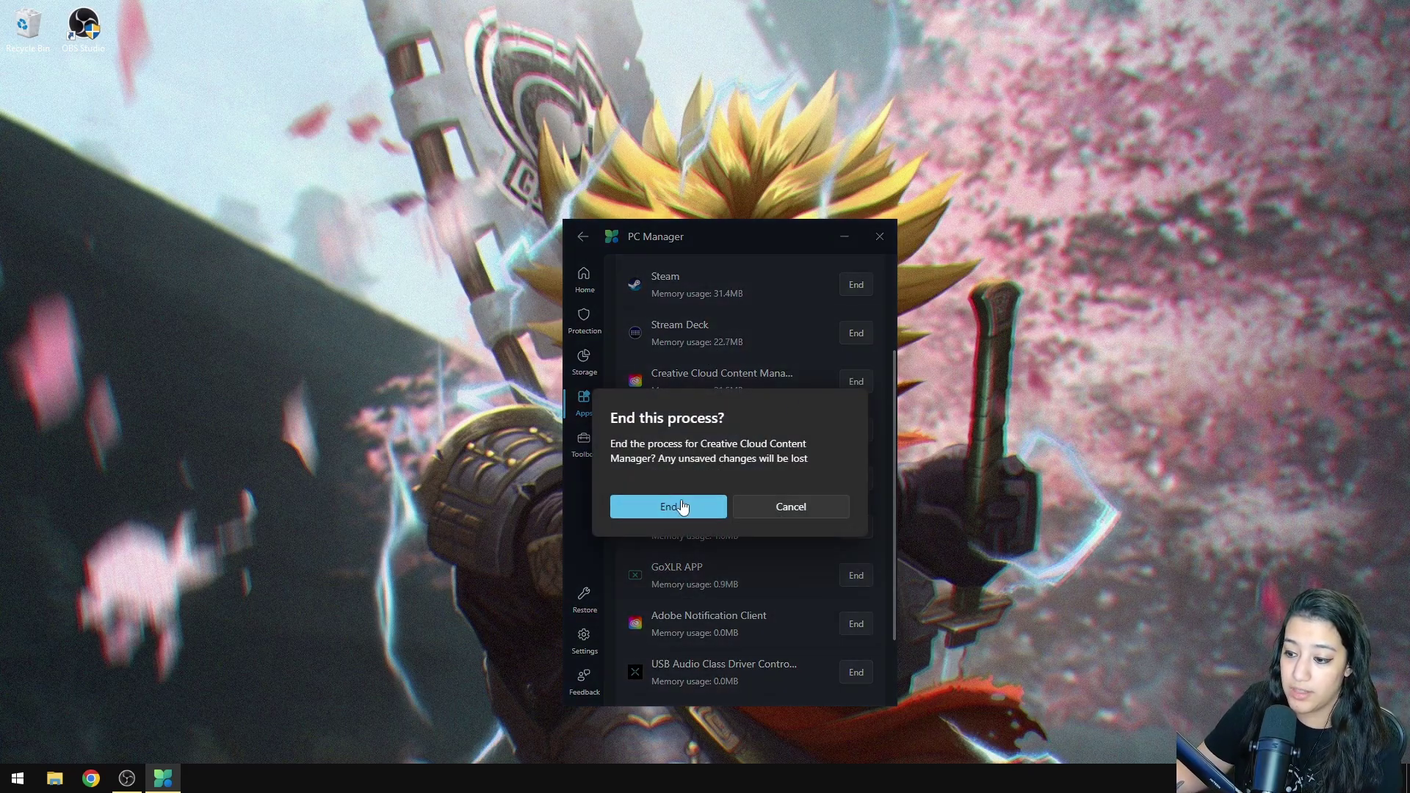
left_click(706, 502)
left_click(855, 382)
left_click(671, 503)
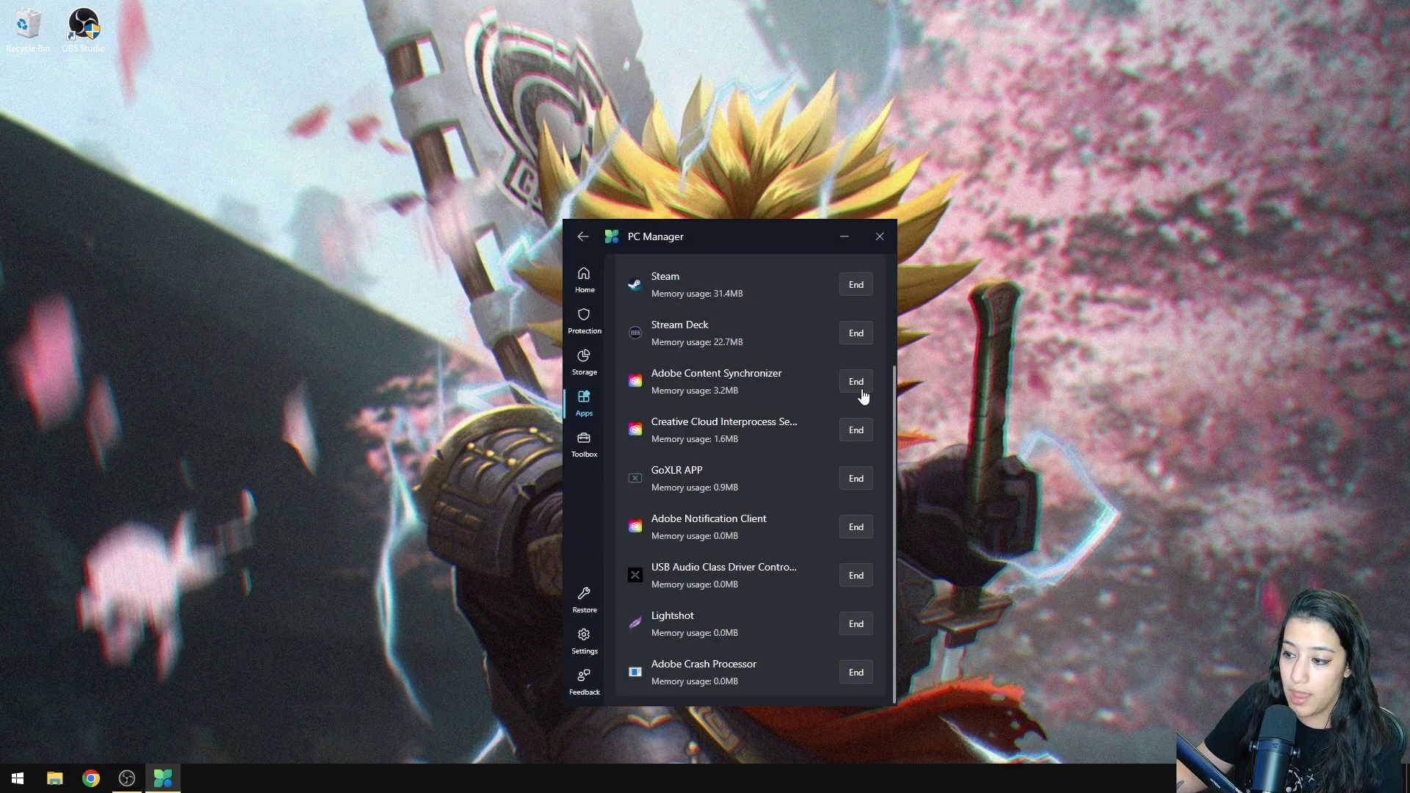
End the Adobe Content Synchronizer, Creative Cloud Interprocess Service and Adobe Notification Client processes
left_click(856, 385)
left_click(671, 503)
left_click(855, 439)
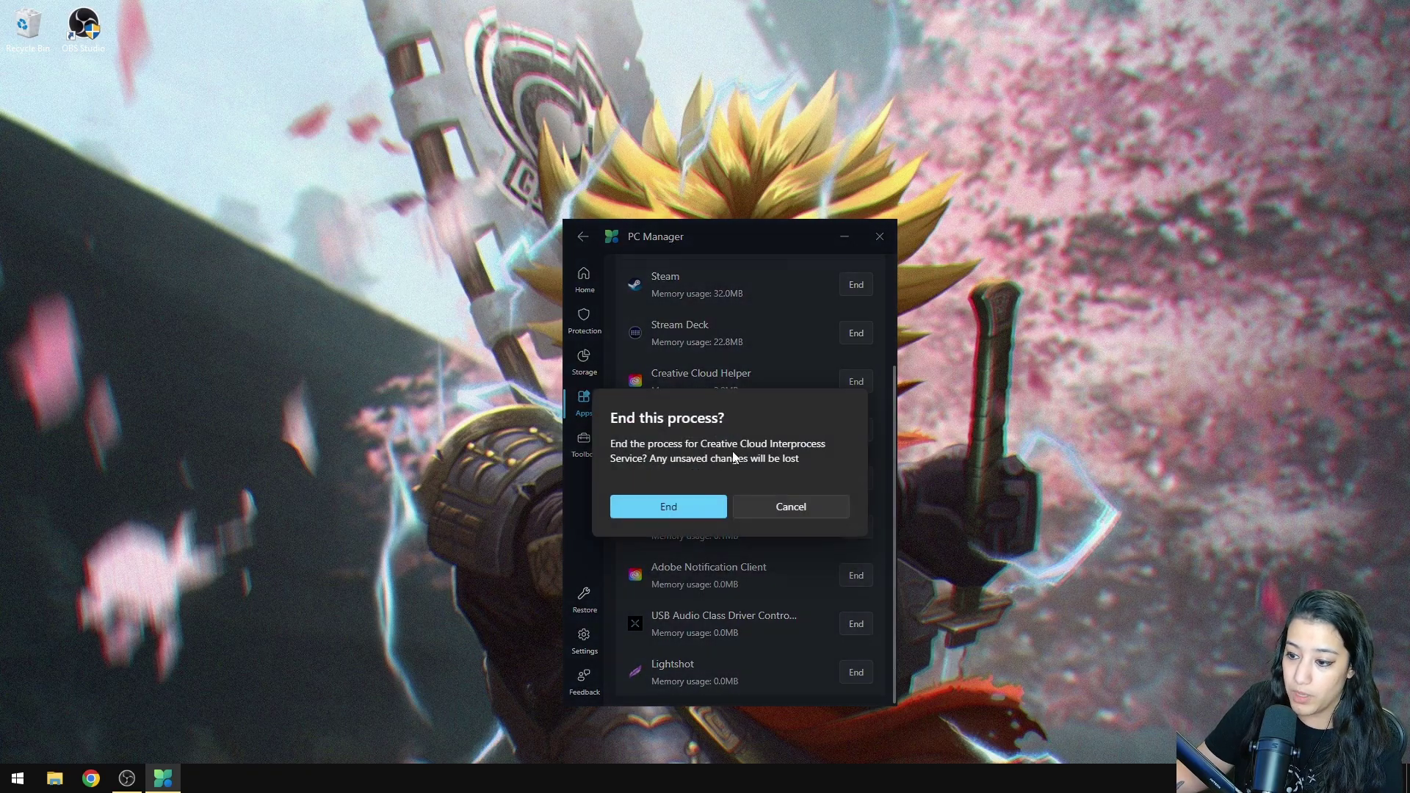
left_click(671, 504)
left_click(850, 578)
left_click(672, 504)
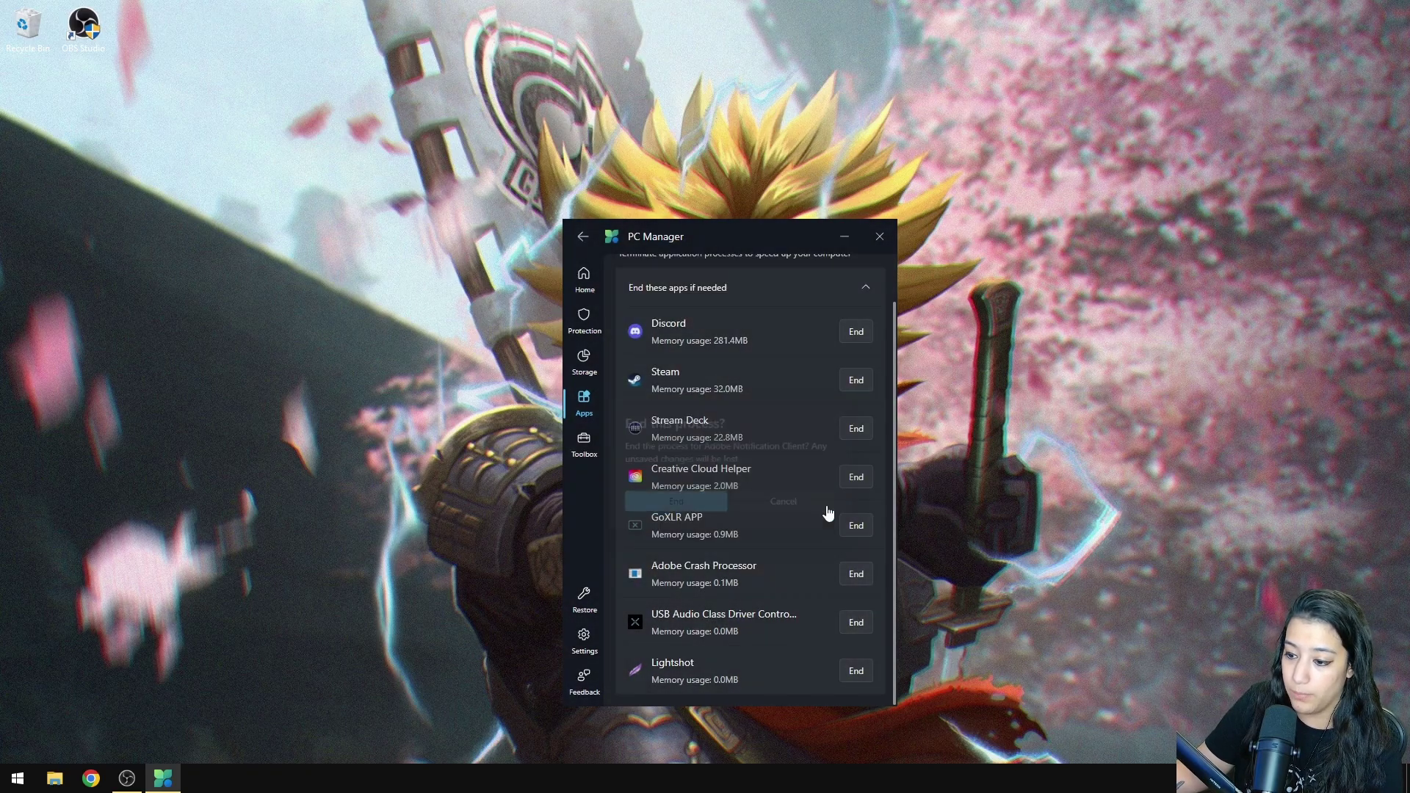
End the Creative Cloud Helper and Adobe Crash Processor processes, and close PC Manager
left_click(857, 478)
left_click(713, 506)
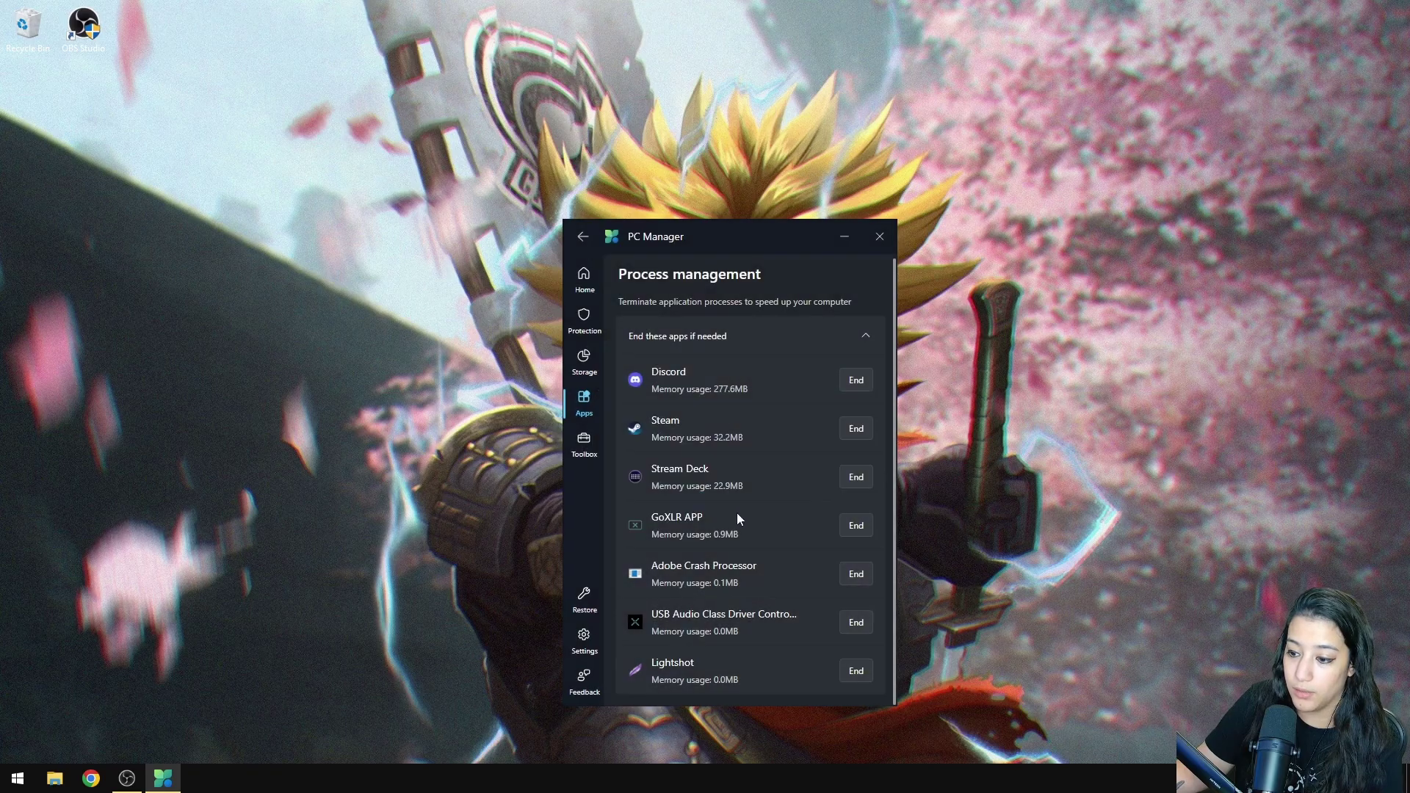
left_click(856, 574)
left_click(668, 506)
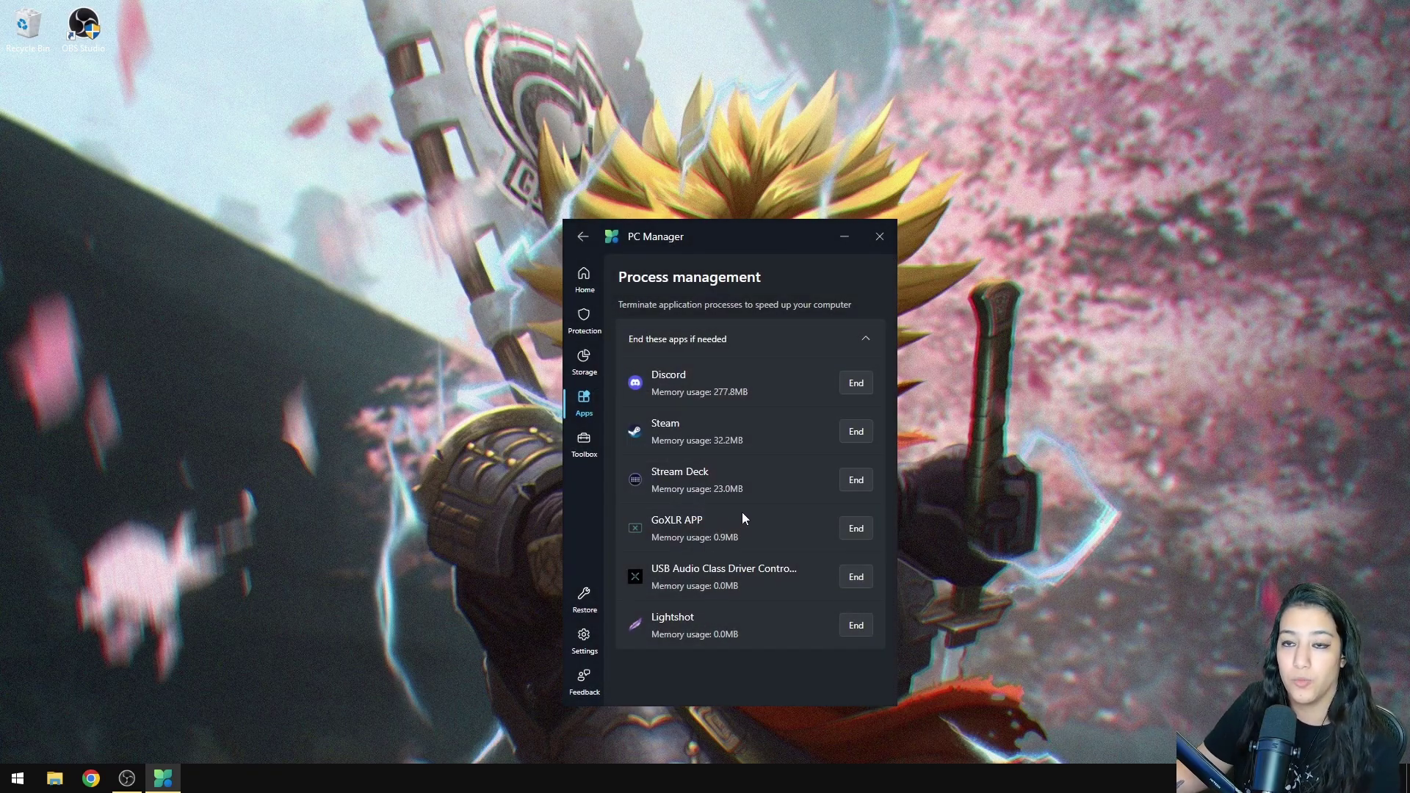
key("alt+F4")
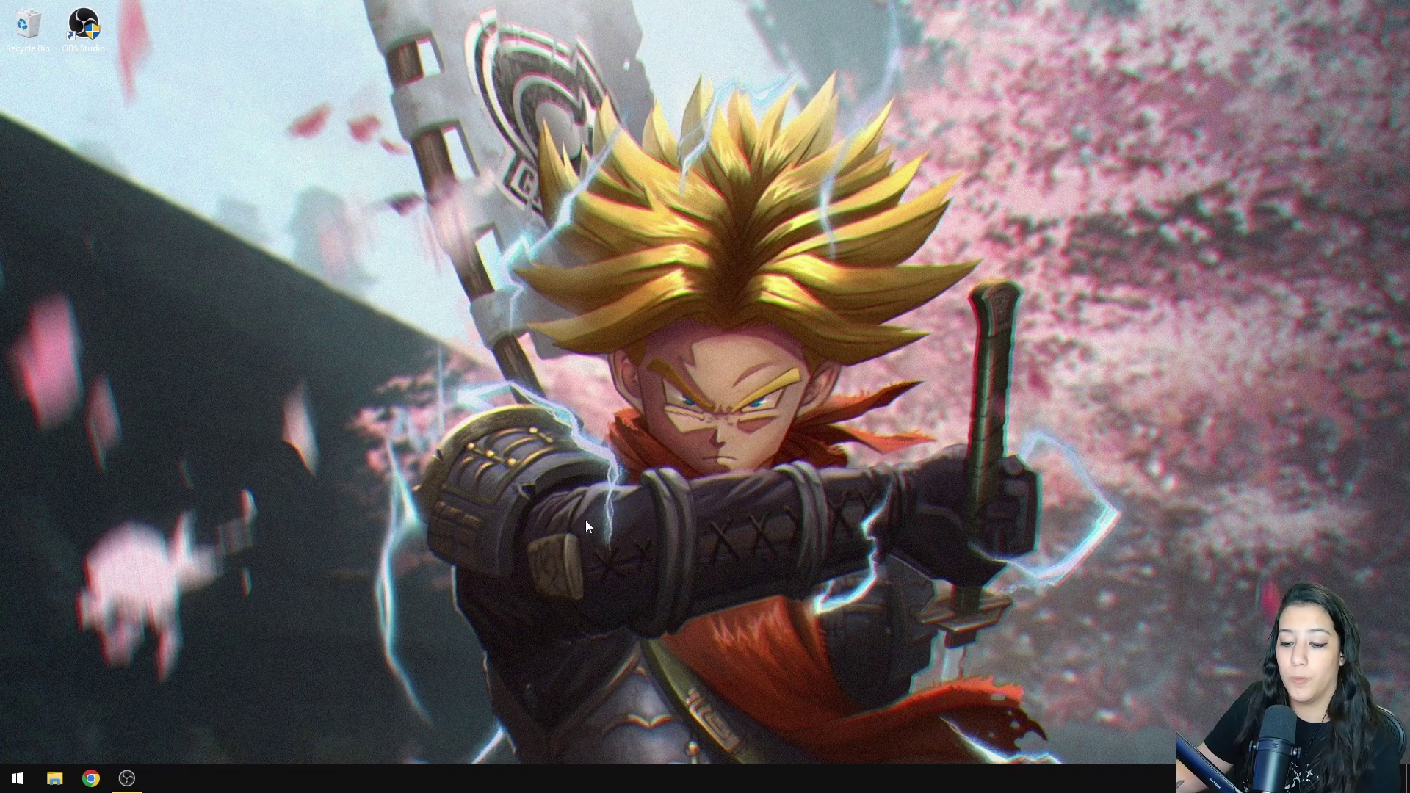
Open Task Manager and examine the memory usage in its performance view
right_click(429, 784)
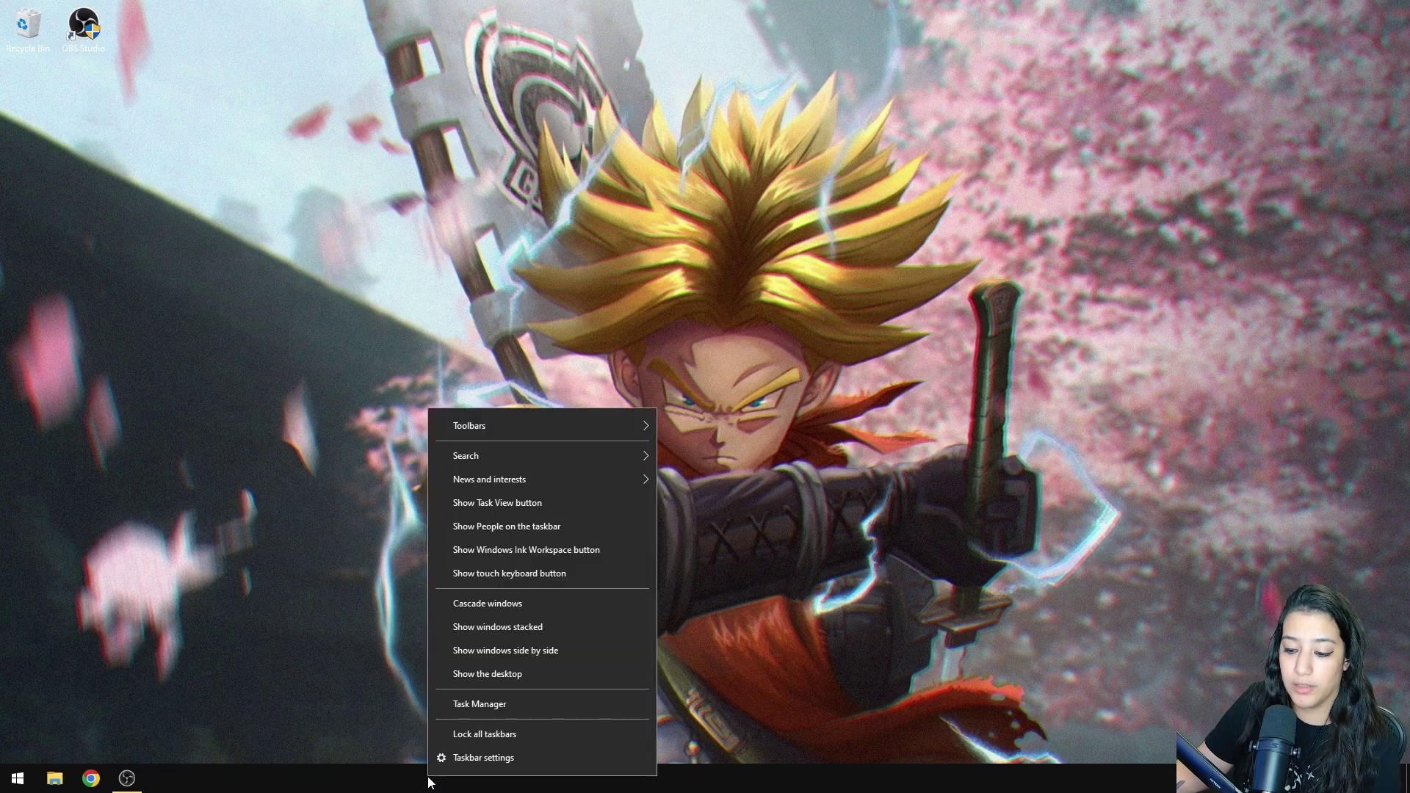
left_click(482, 707)
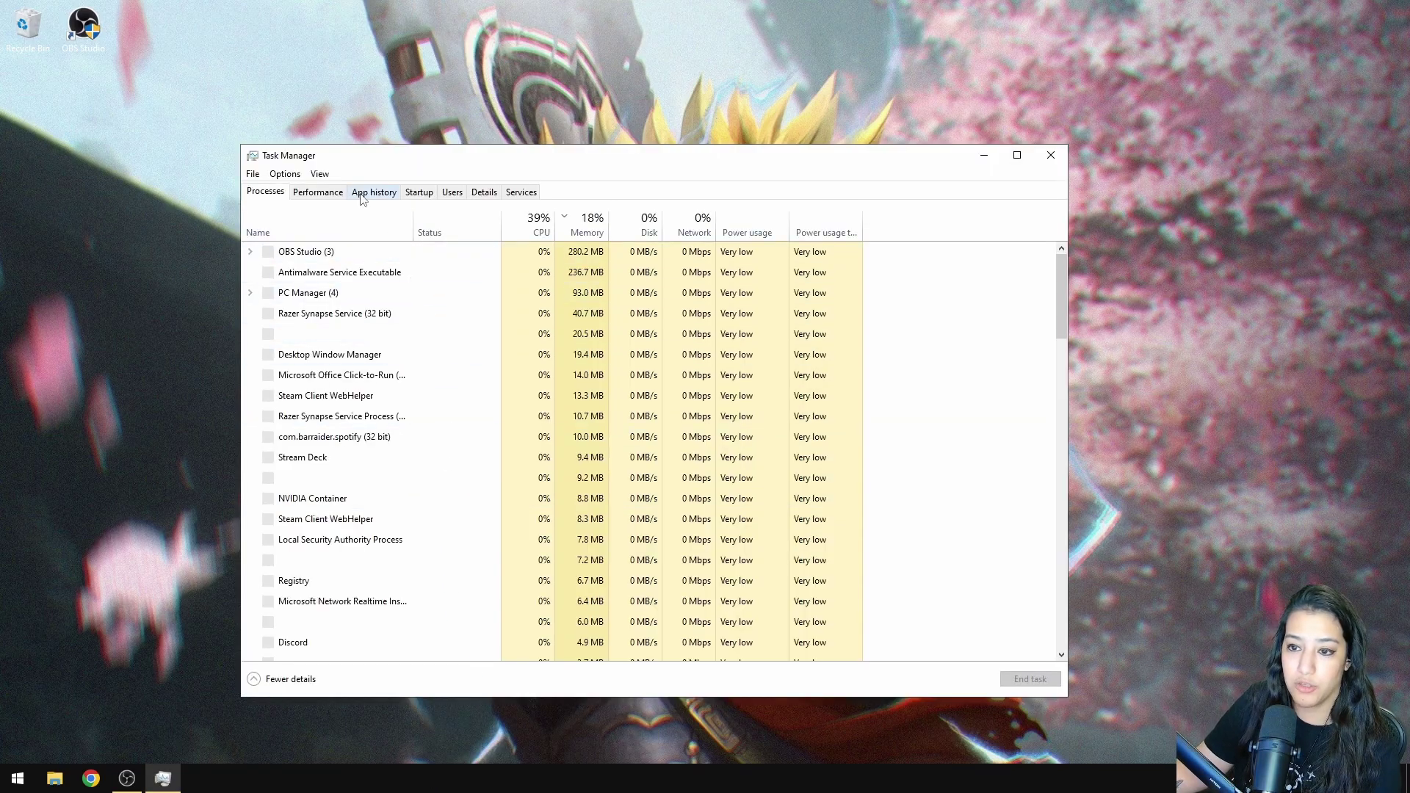
left_click(317, 192)
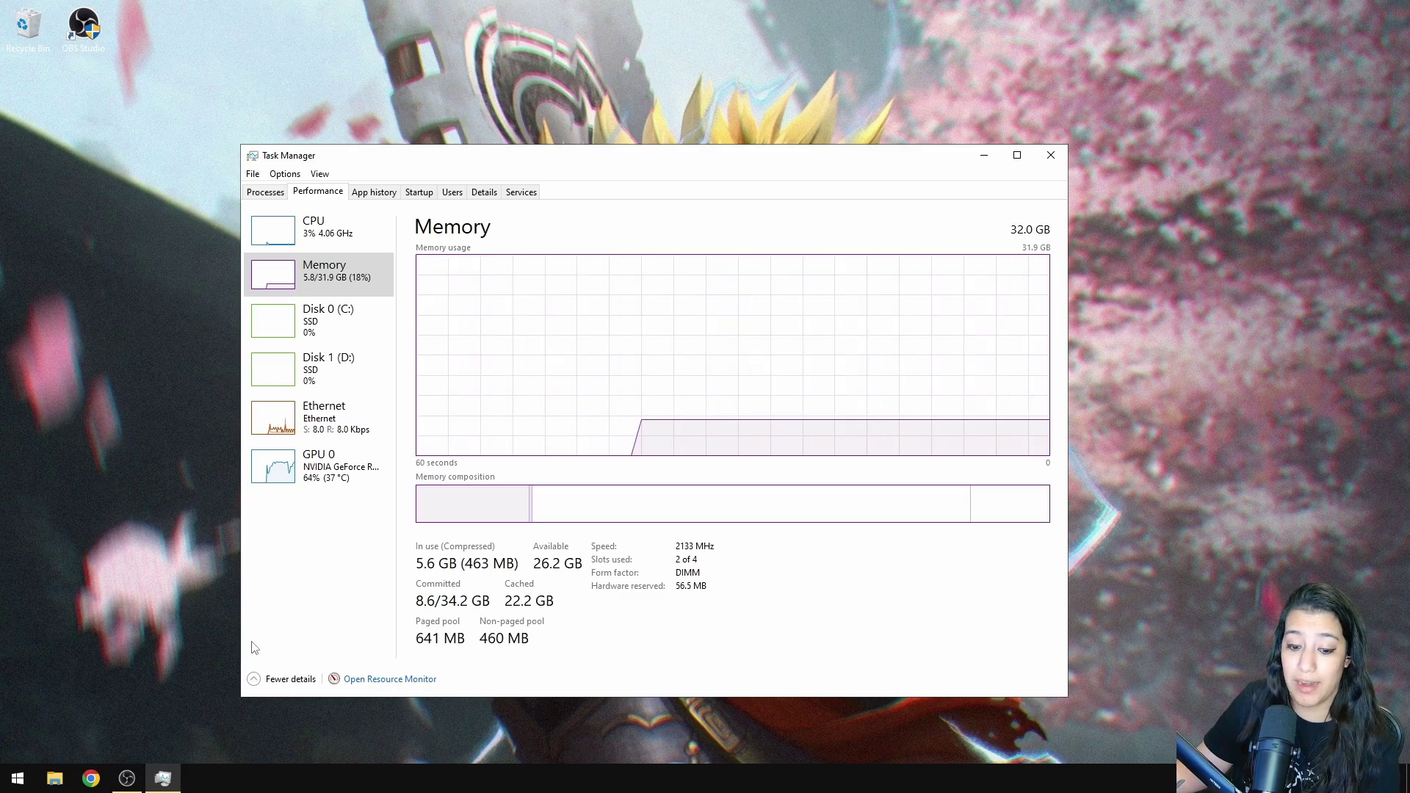
Launch RAMMap.exe and empty the standby list
left_click(18, 778)
type("ram")
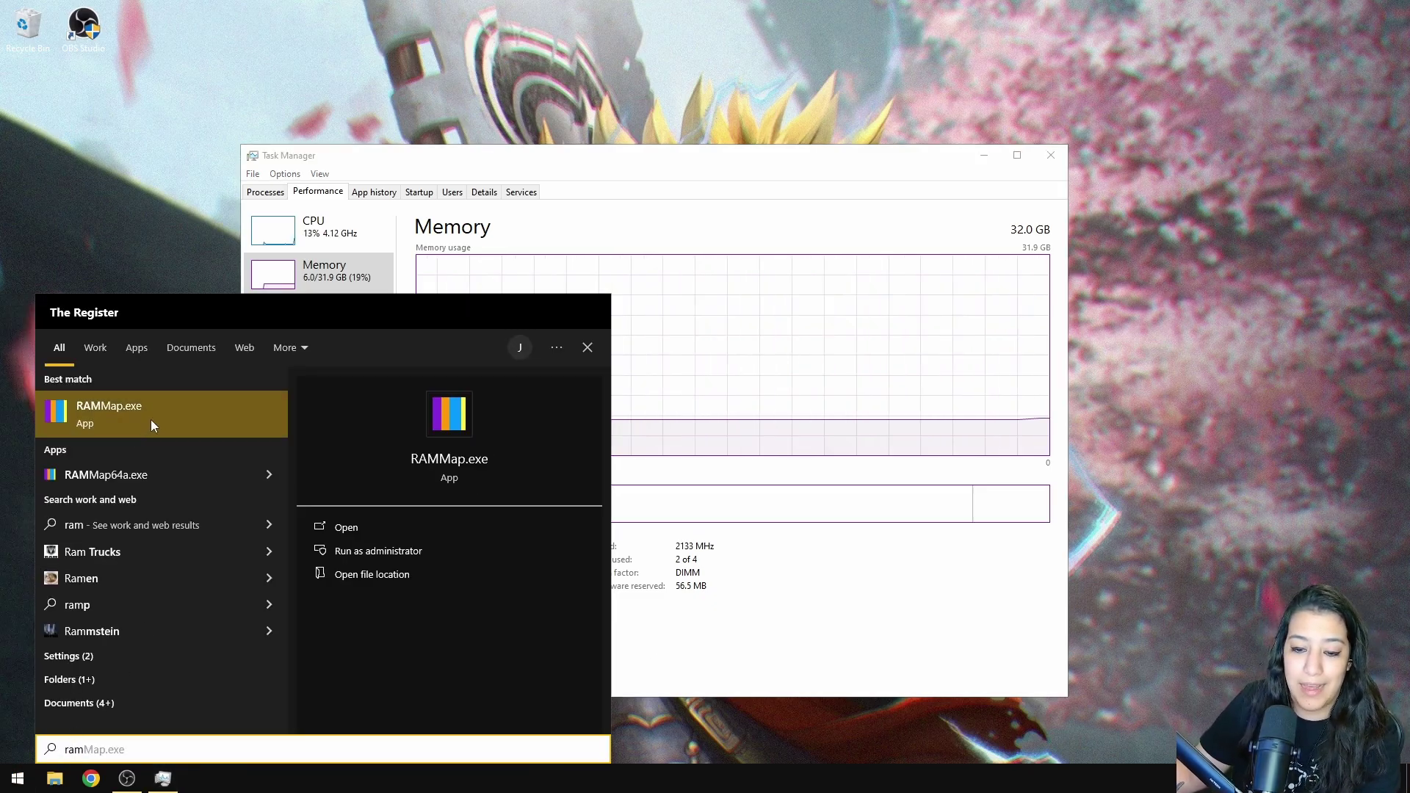
left_click(143, 431)
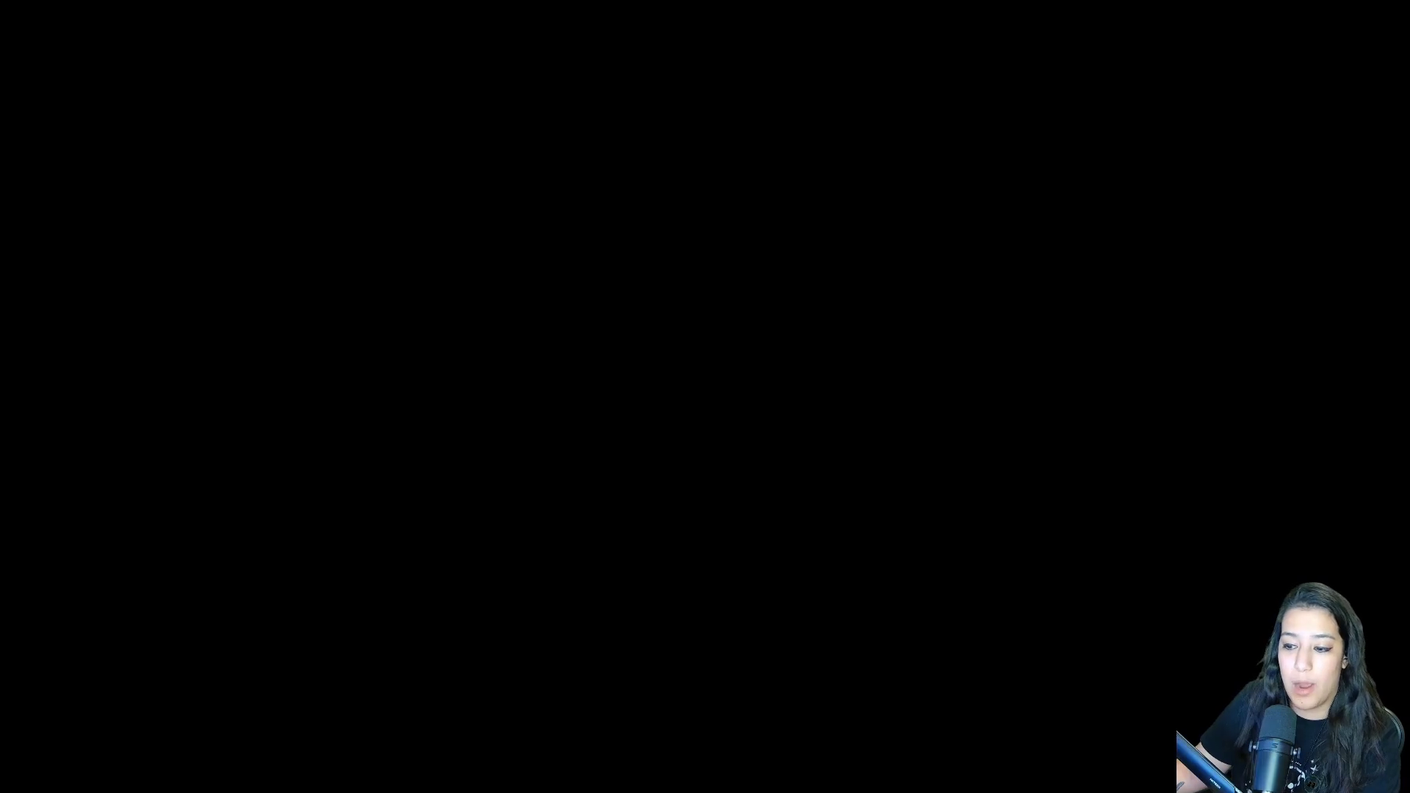
left_click(503, 412)
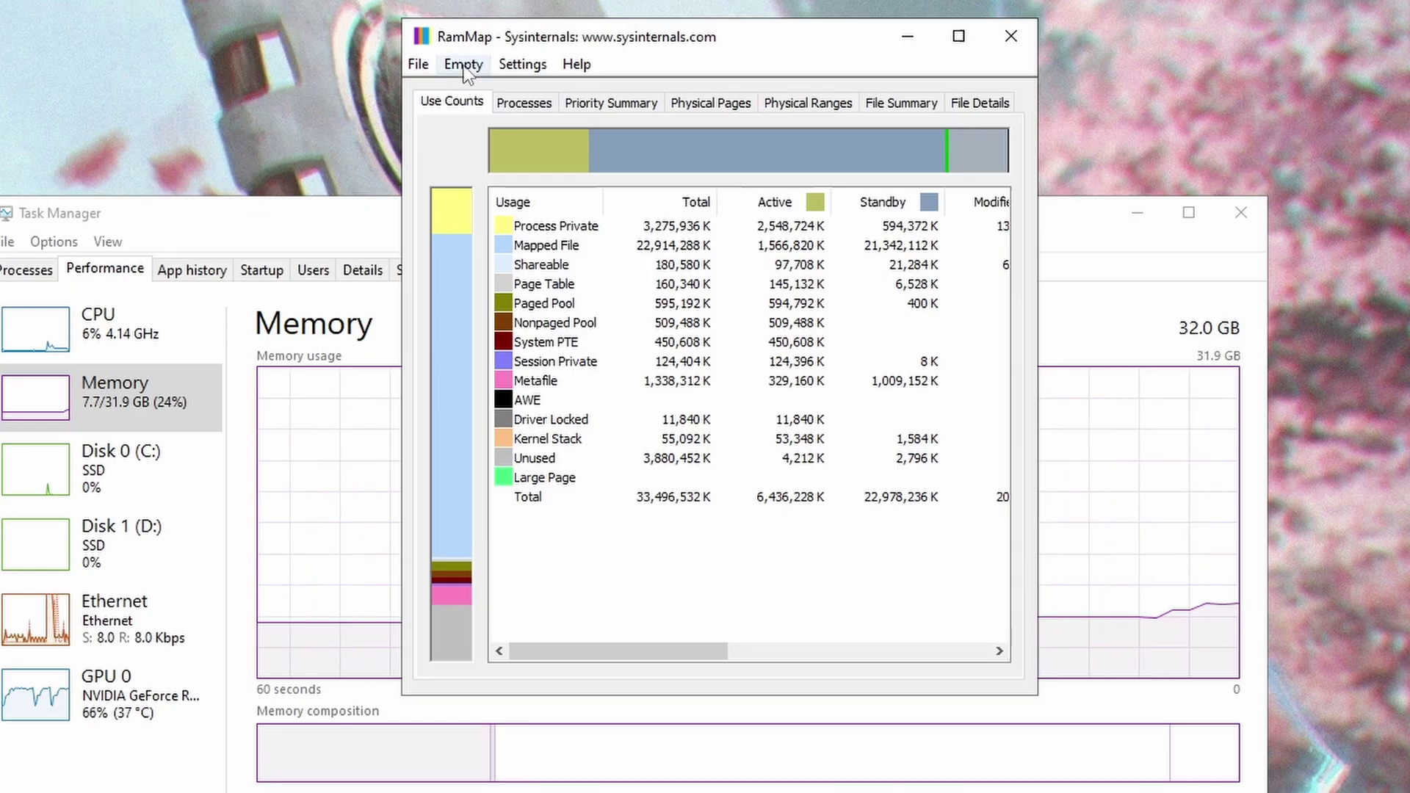
left_click(550, 59)
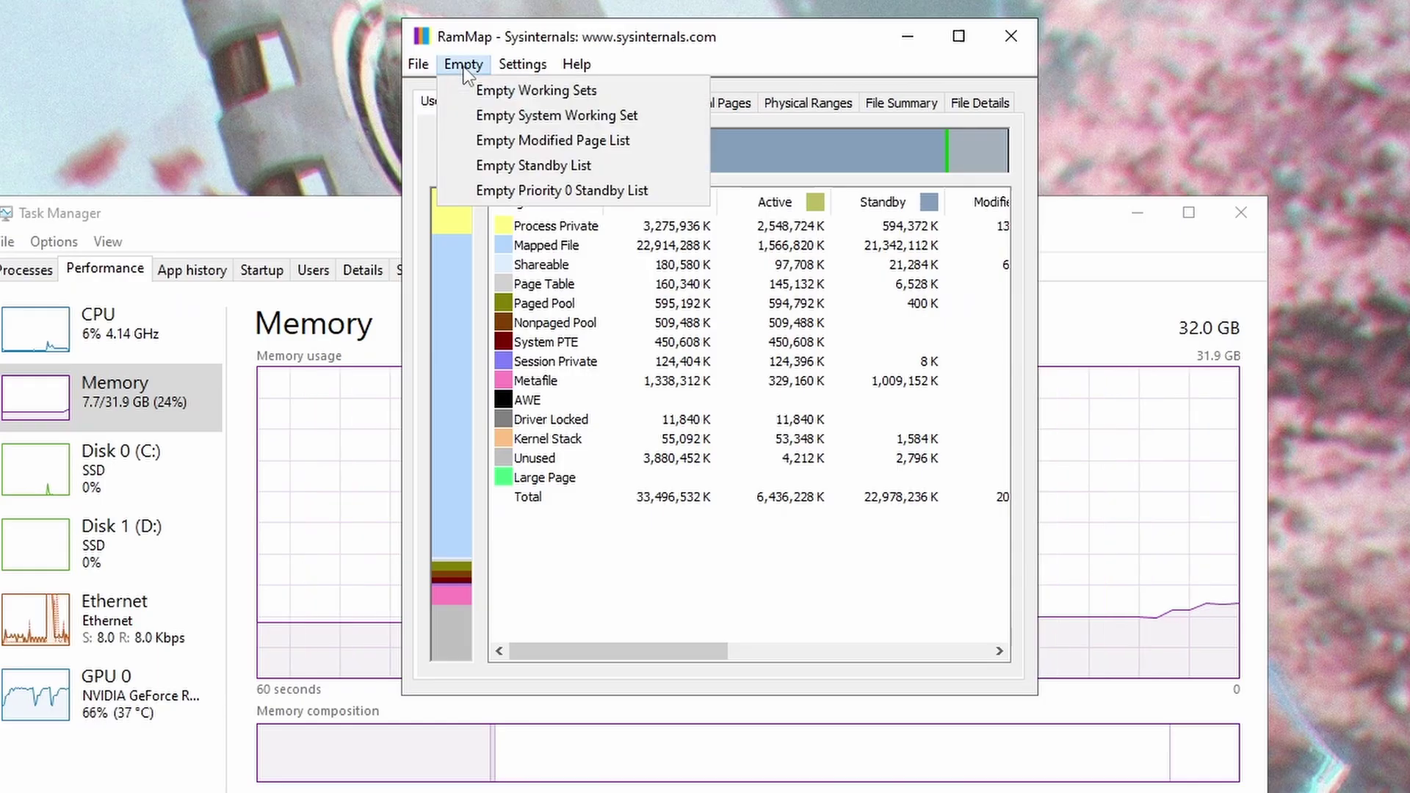
left_click(549, 166)
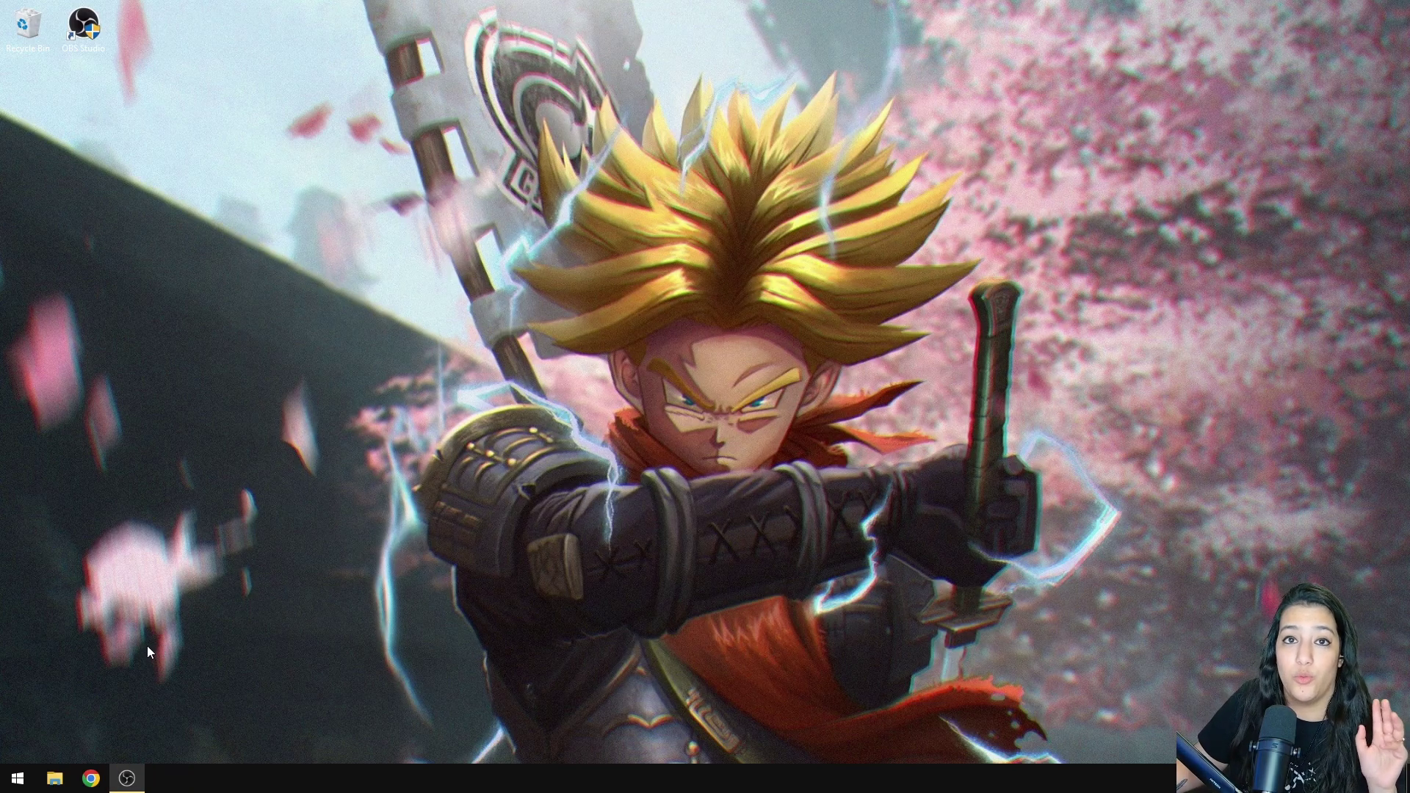
Search Windows for "graphic" and open the Graphics settings
left_click(14, 777)
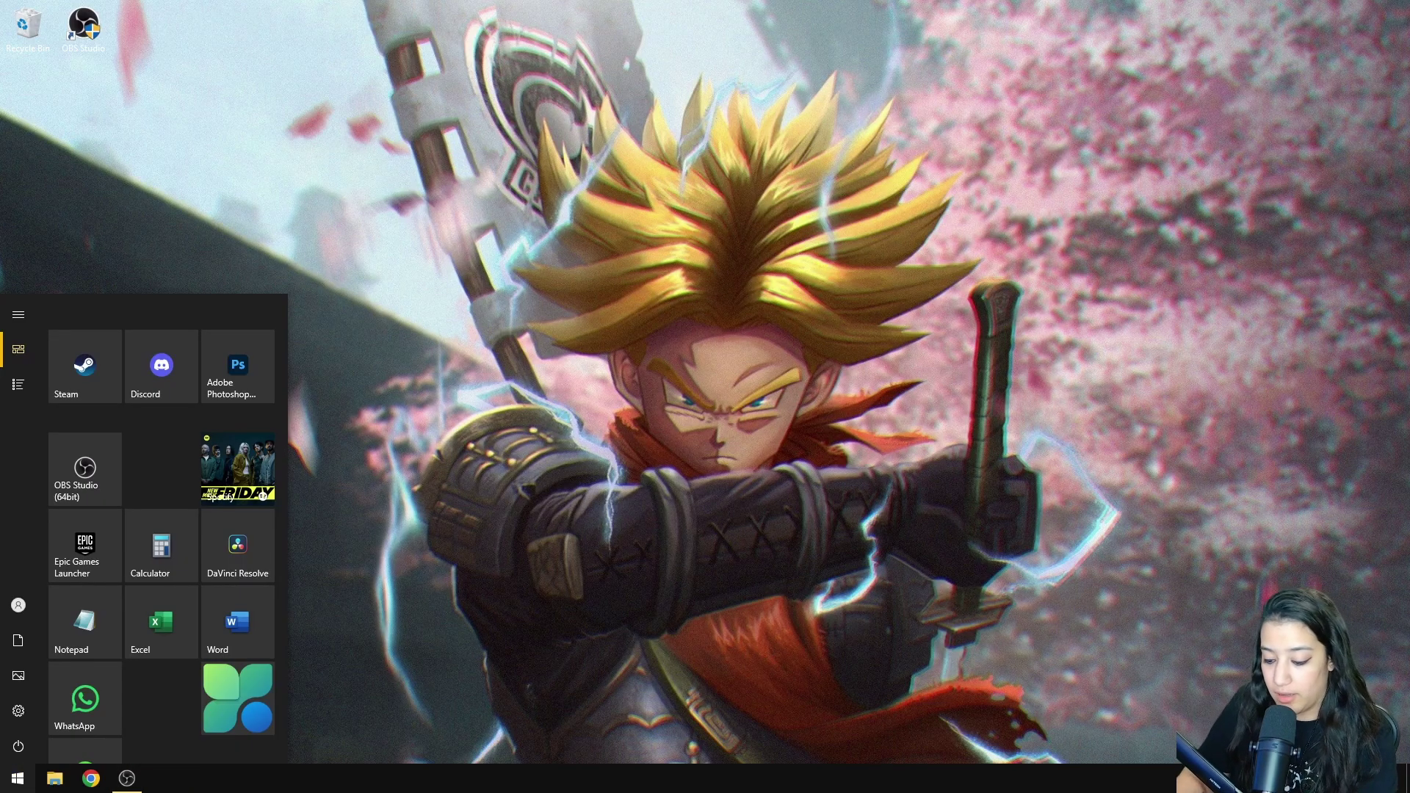
type("graphic")
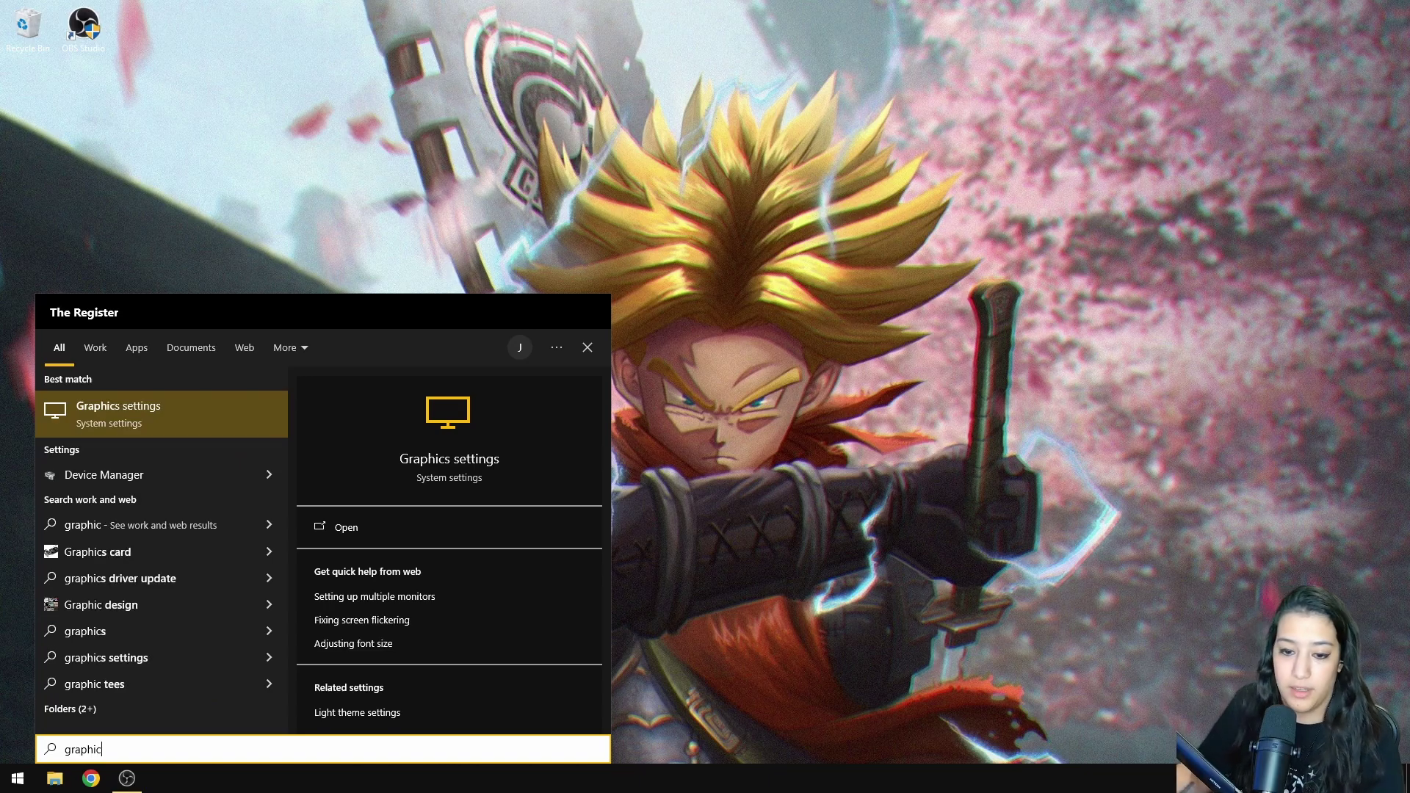
left_click(178, 417)
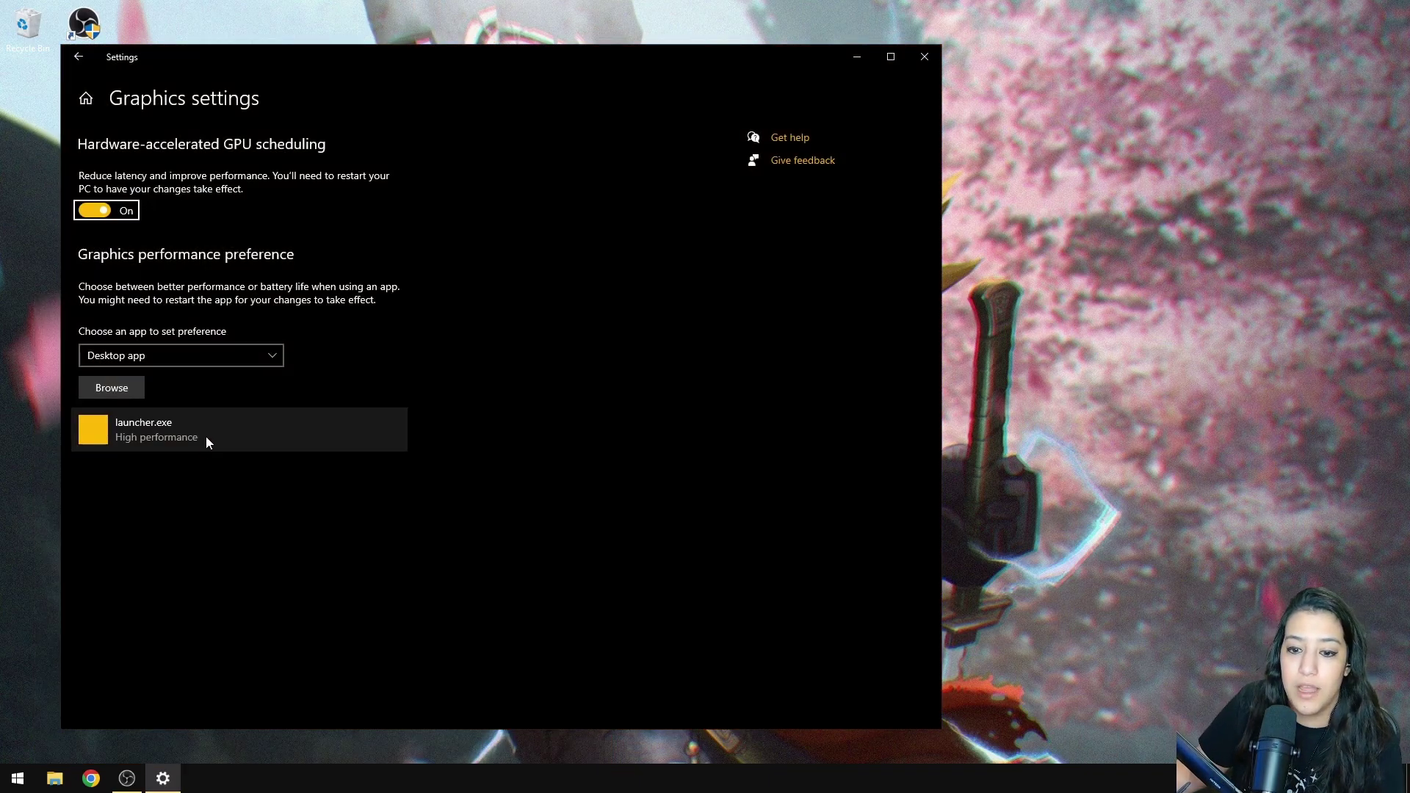
Add launcher.exe from D:\Bloodstrike StandAlone\bloodstrike to the graphics performance preference list
left_click(110, 387)
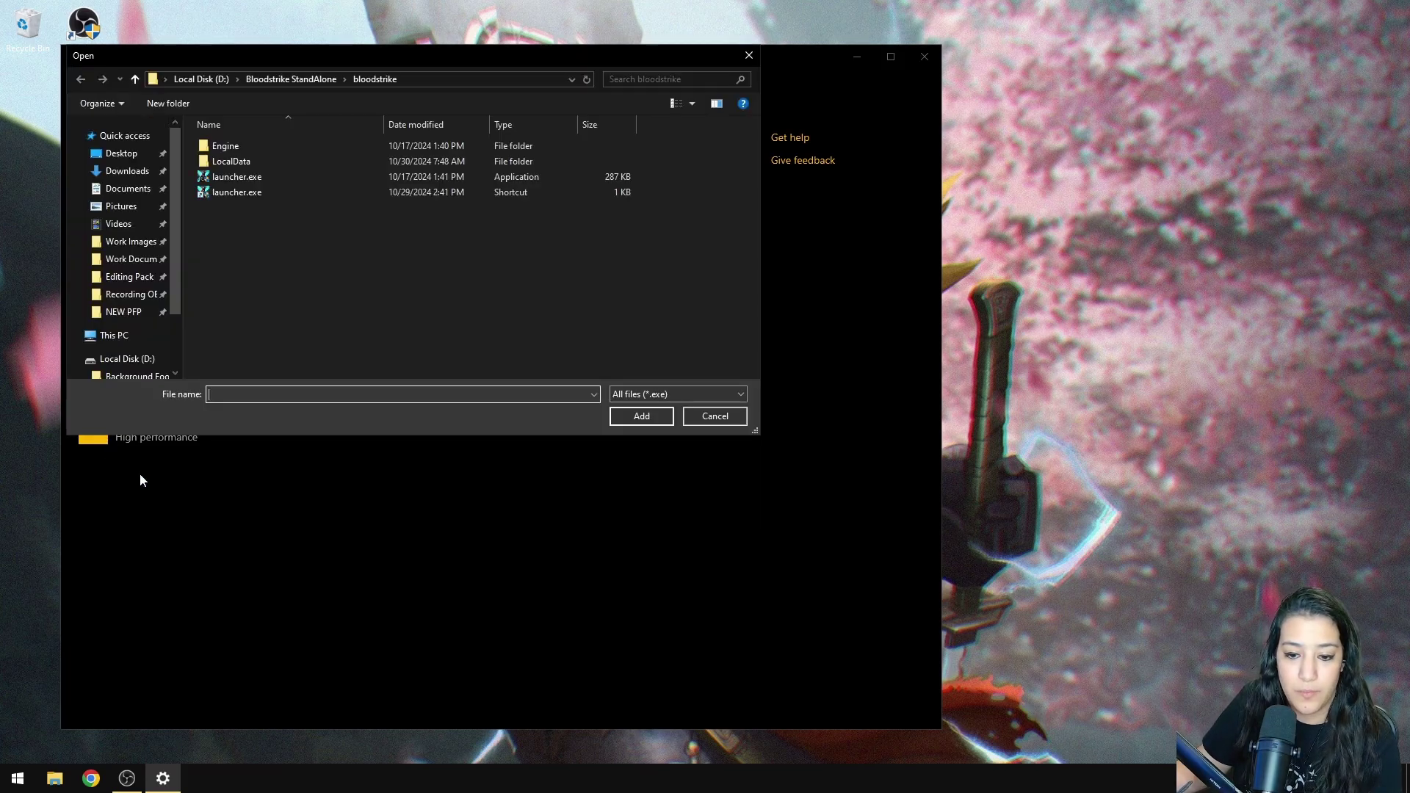
scroll(138, 309, "down", 3)
left_click(136, 312)
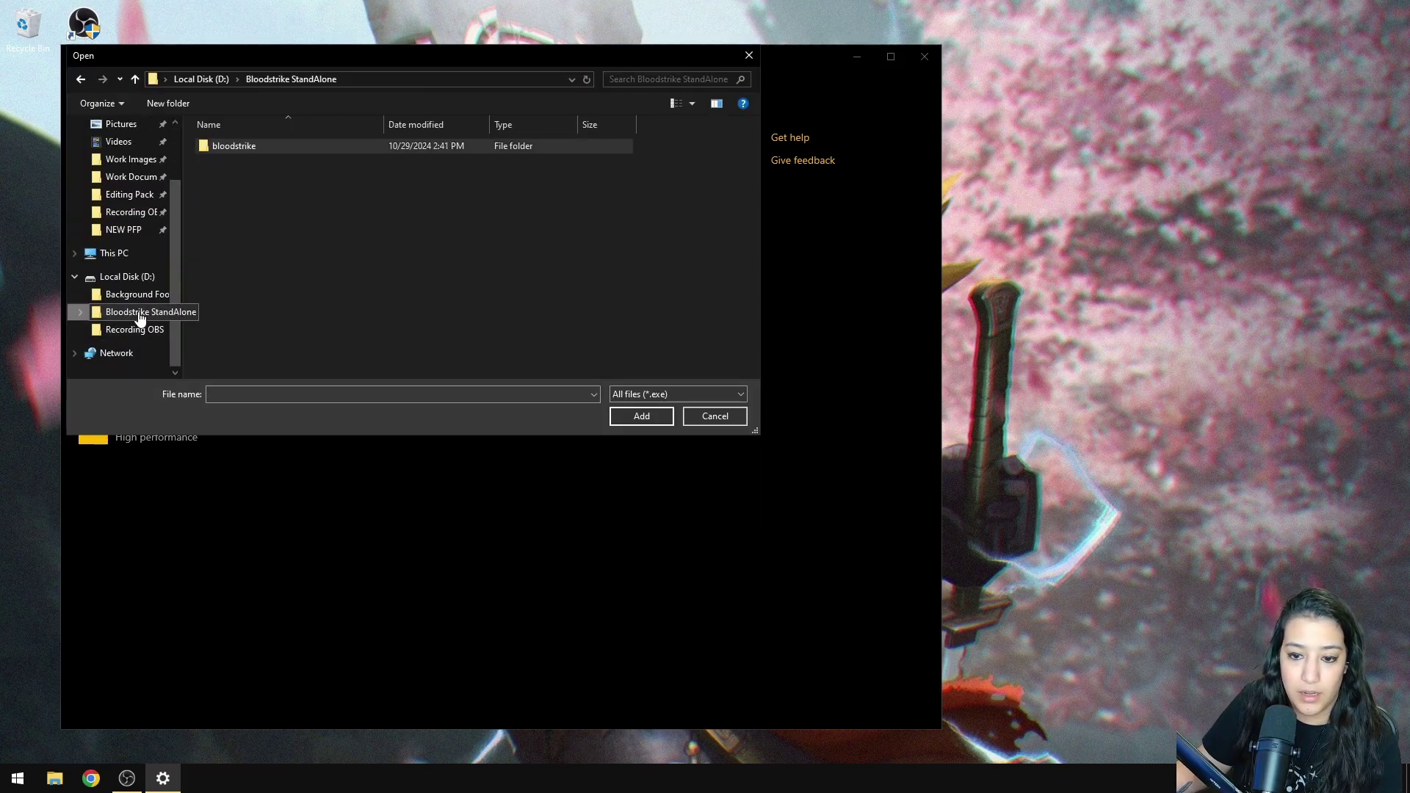
double_click(228, 146)
left_click(254, 178)
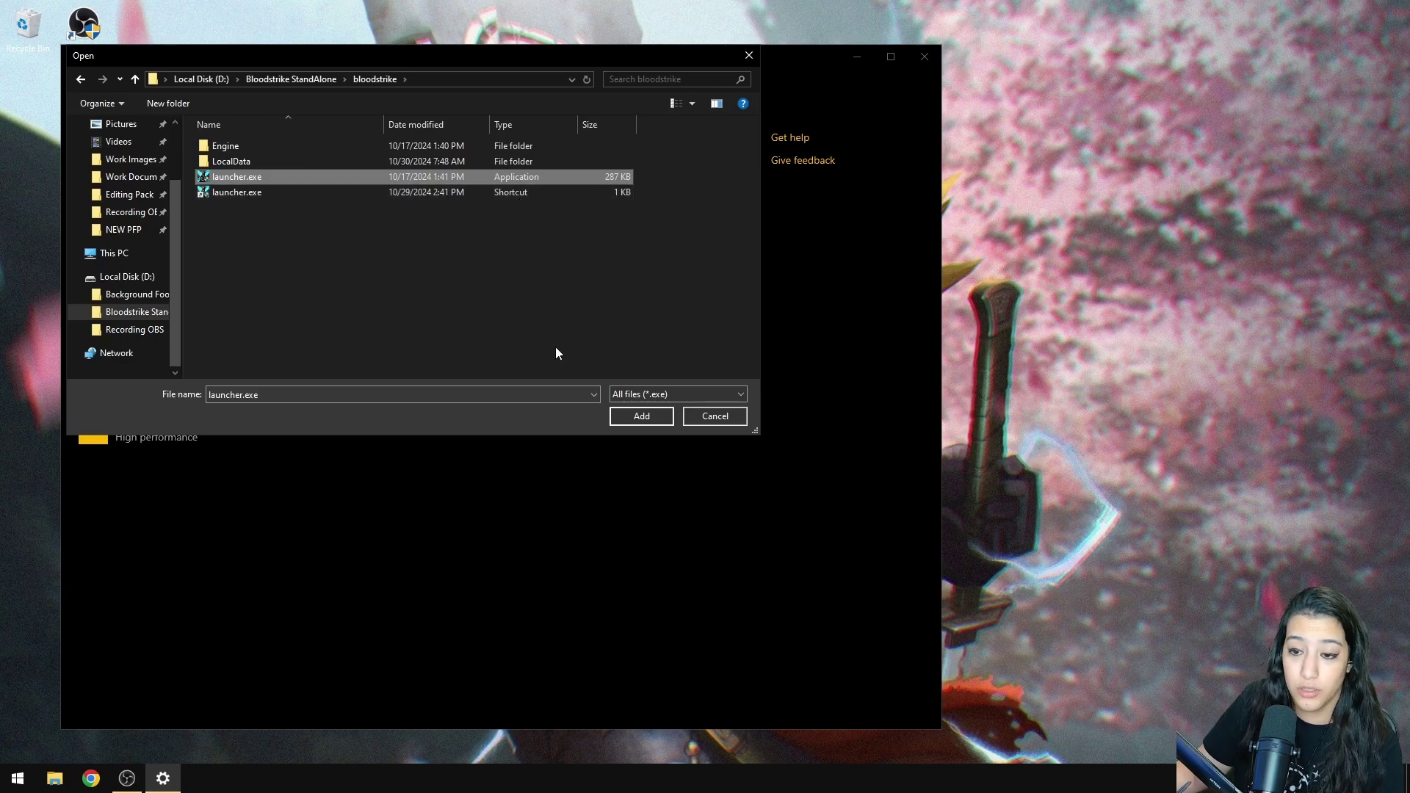
left_click(638, 416)
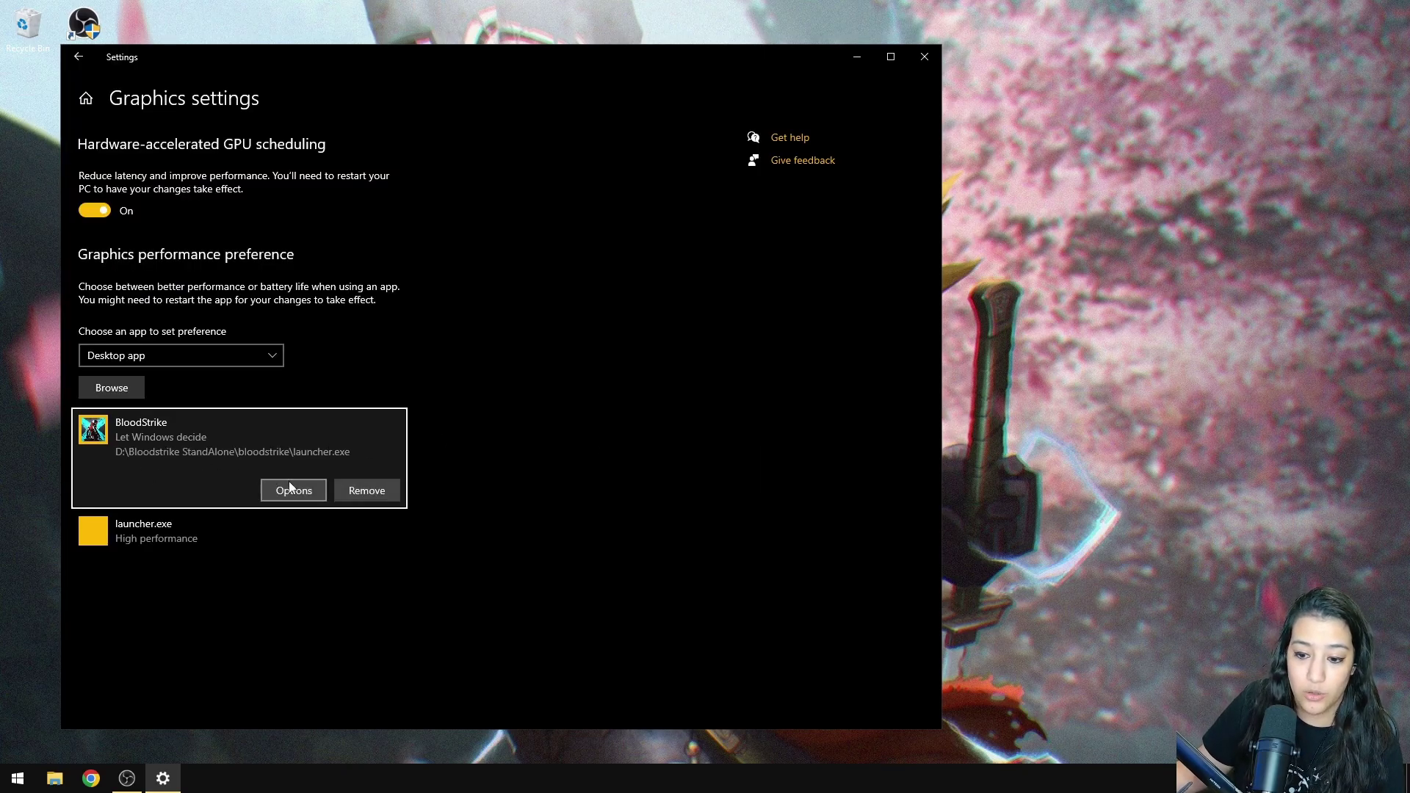
Set BloodStrike's graphics preference to High performance, save it and close the Graphics settings
left_click(290, 488)
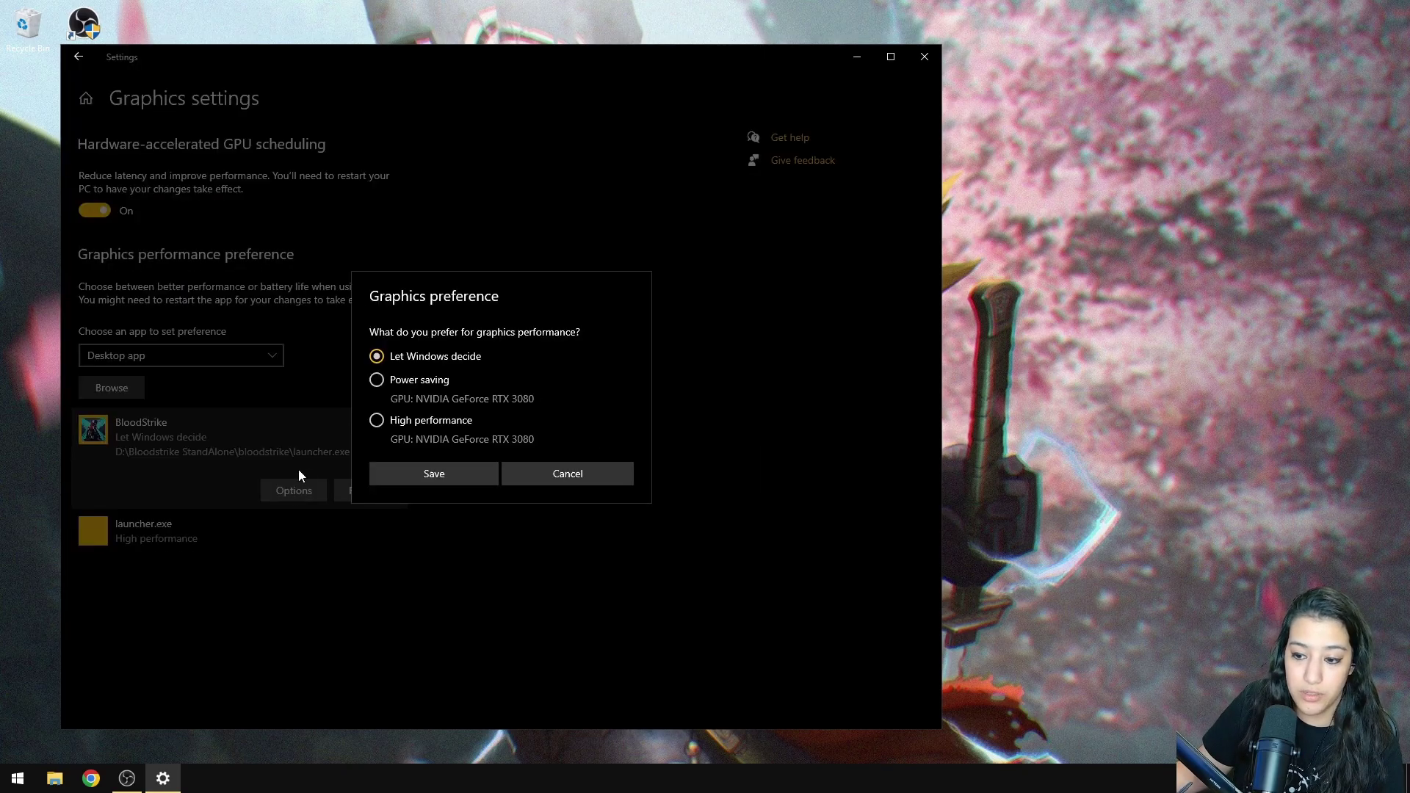
left_click(379, 420)
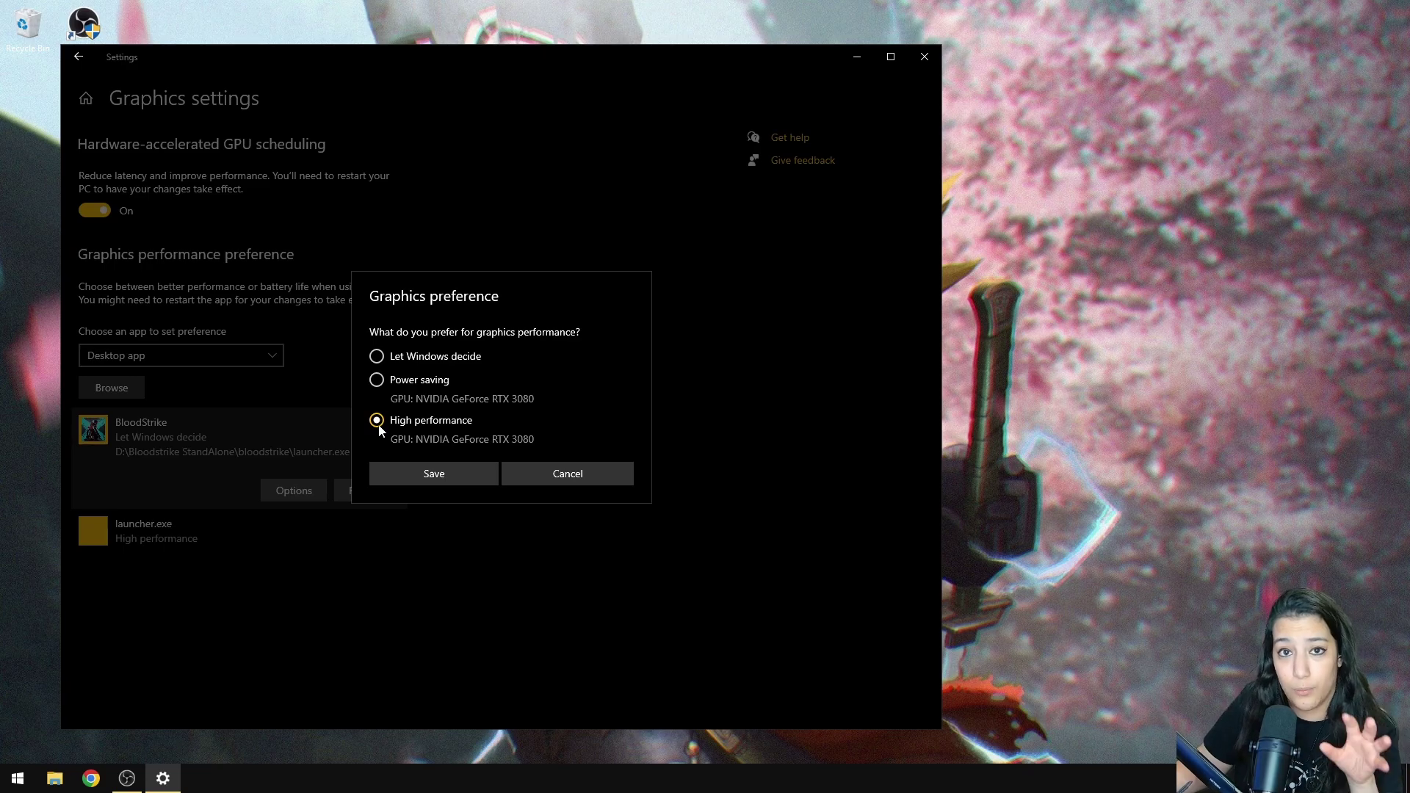
left_click(433, 474)
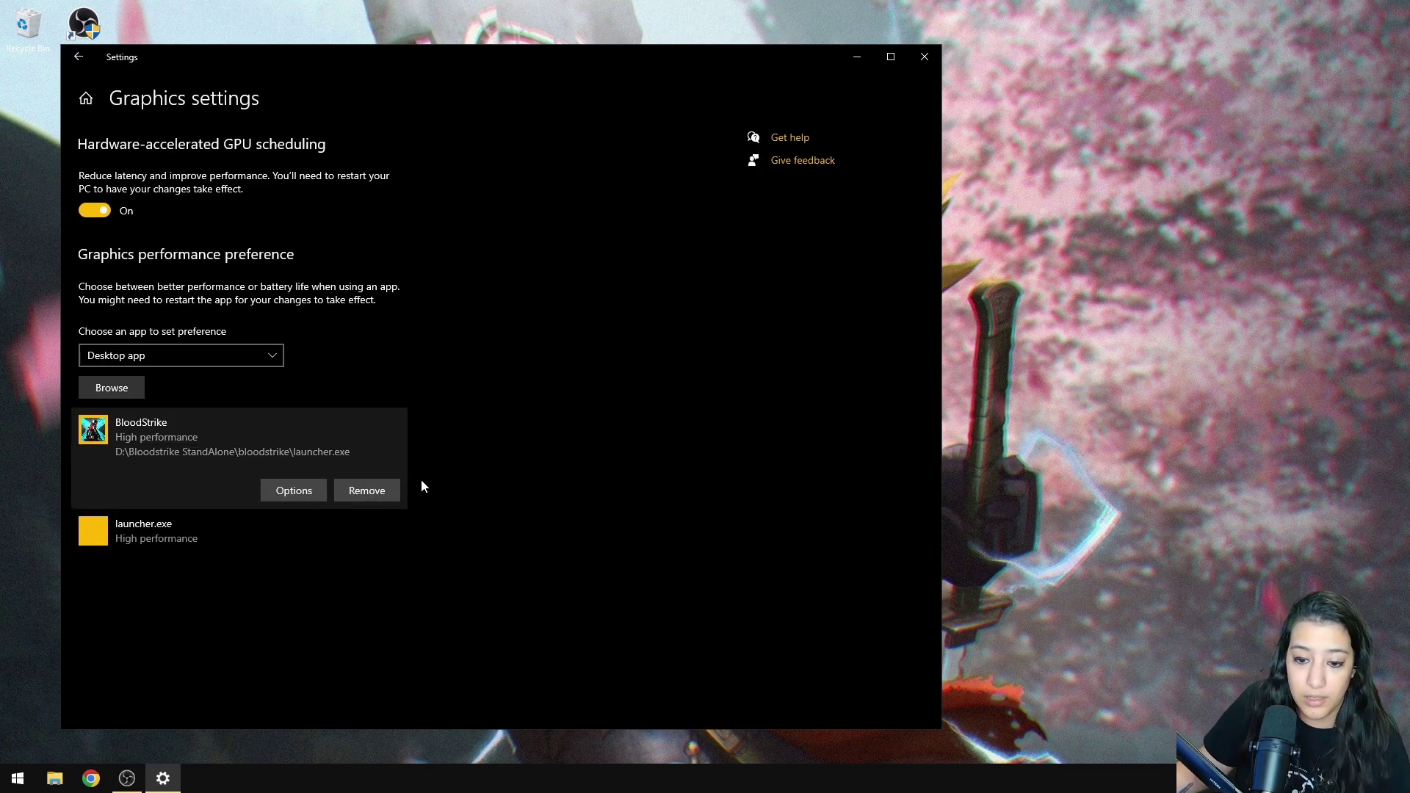
left_click(926, 56)
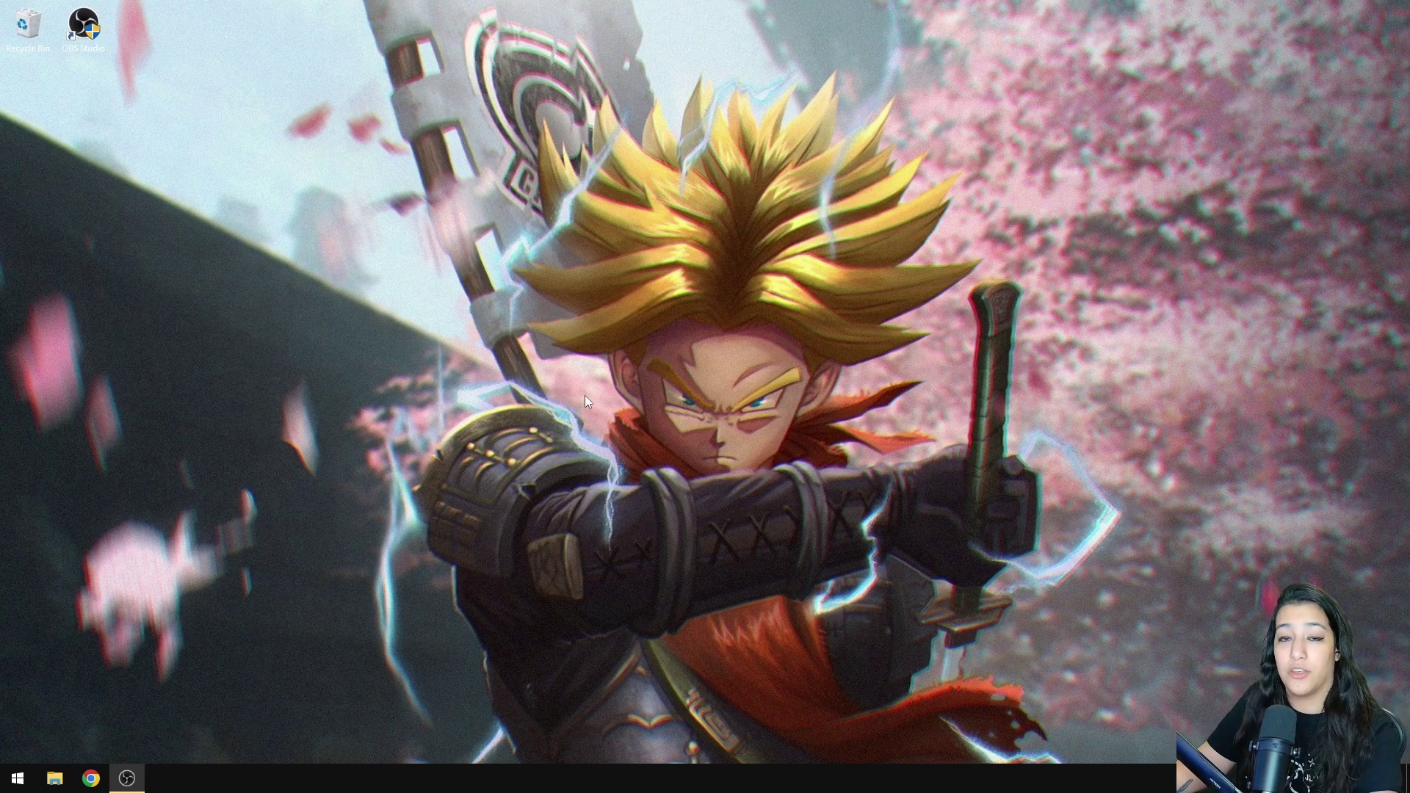
Open NVIDIA Control Panel from the desktop and bring up the program-specific settings under Manage 3D Settings
right_click(539, 227)
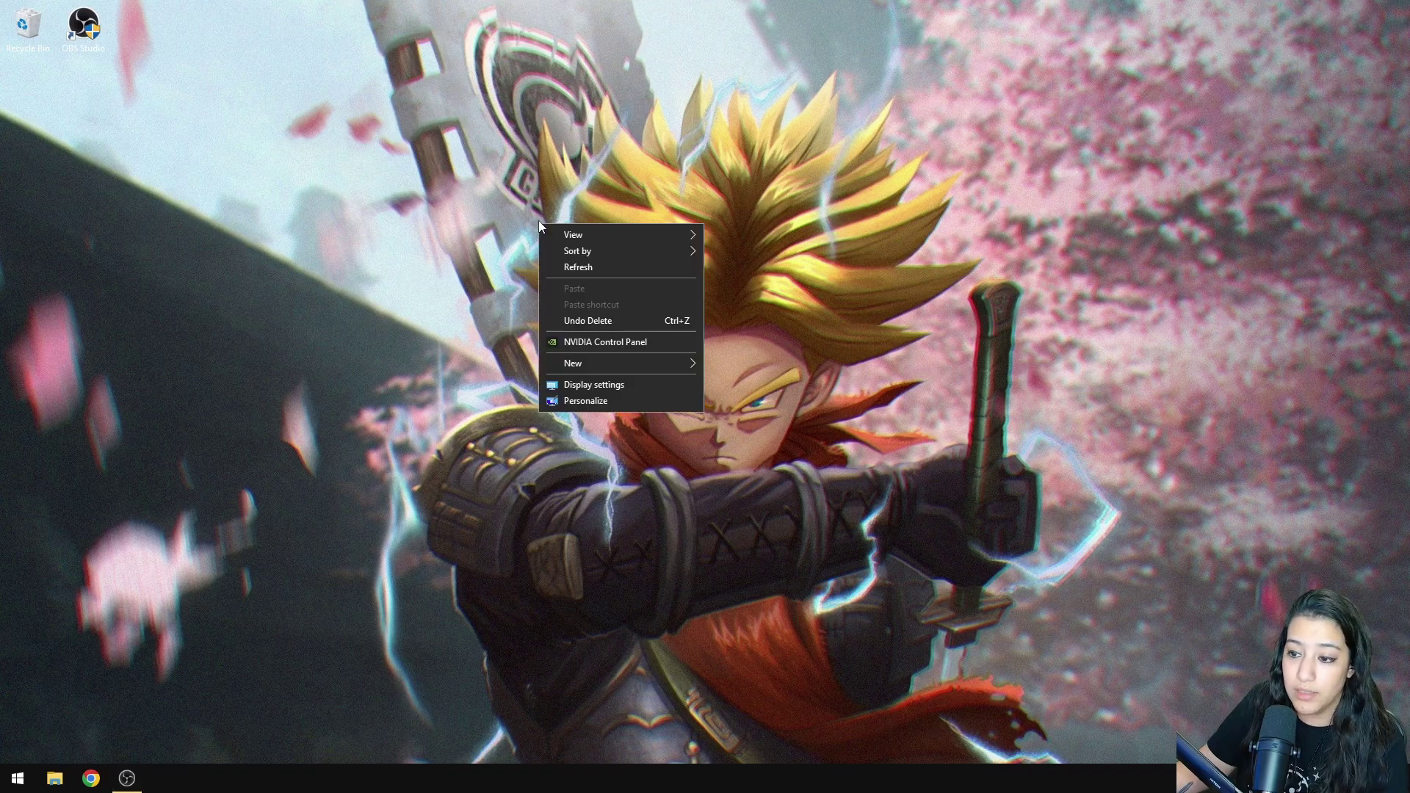
left_click(629, 343)
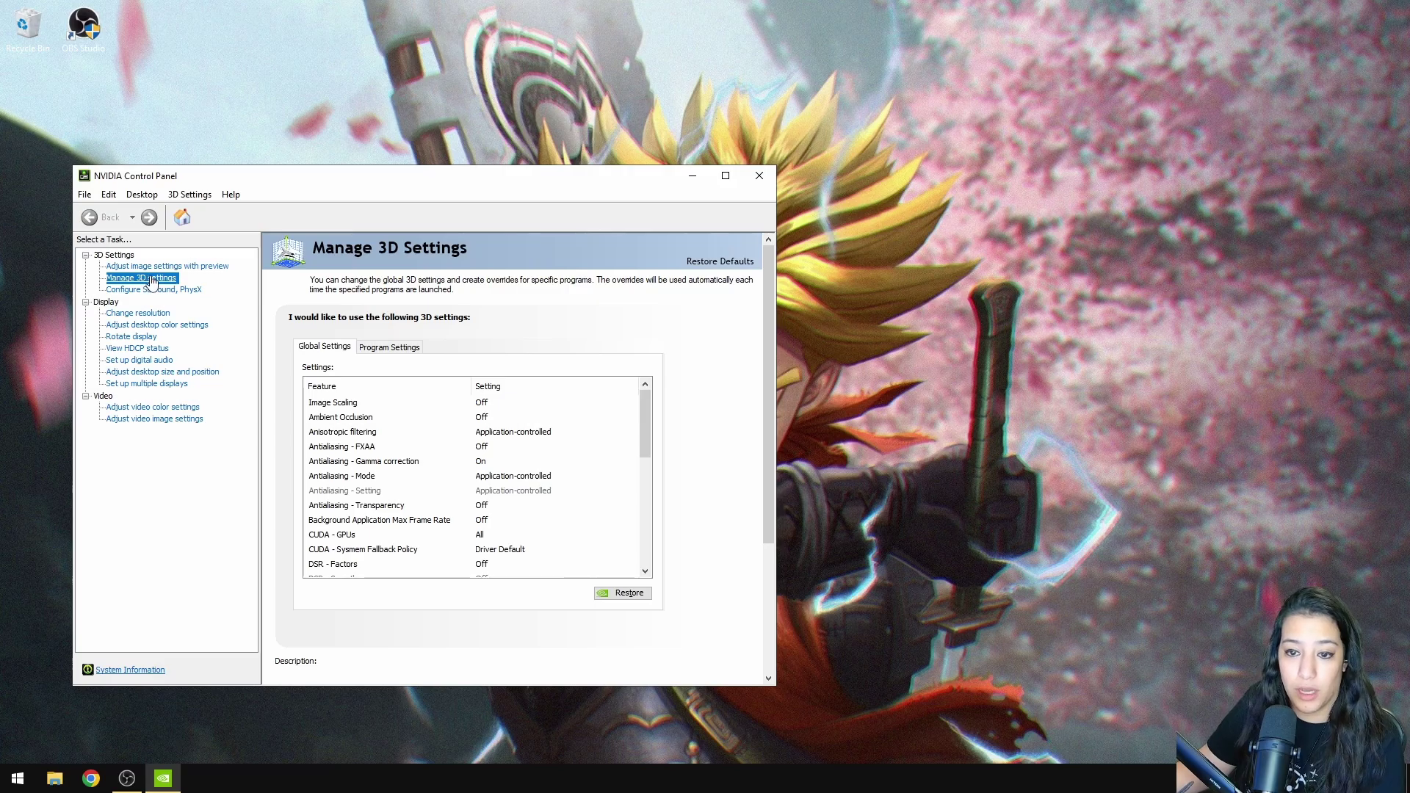
left_click(388, 350)
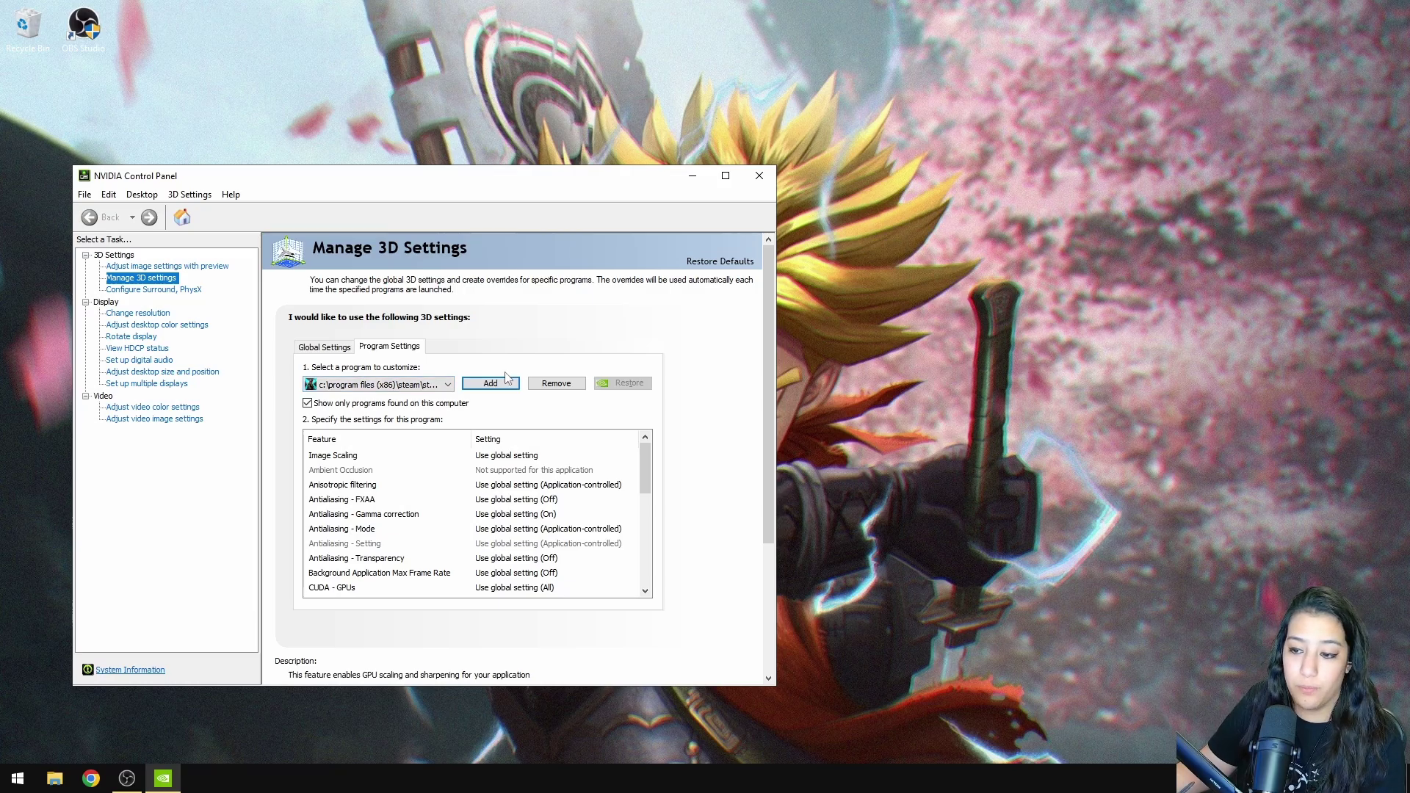
Add BloodStrike.exe from the recently used programs as the program to customize in the 3D settings
left_click(506, 382)
left_click_drag(585, 294, 593, 337)
scroll(450, 343, "down", 4)
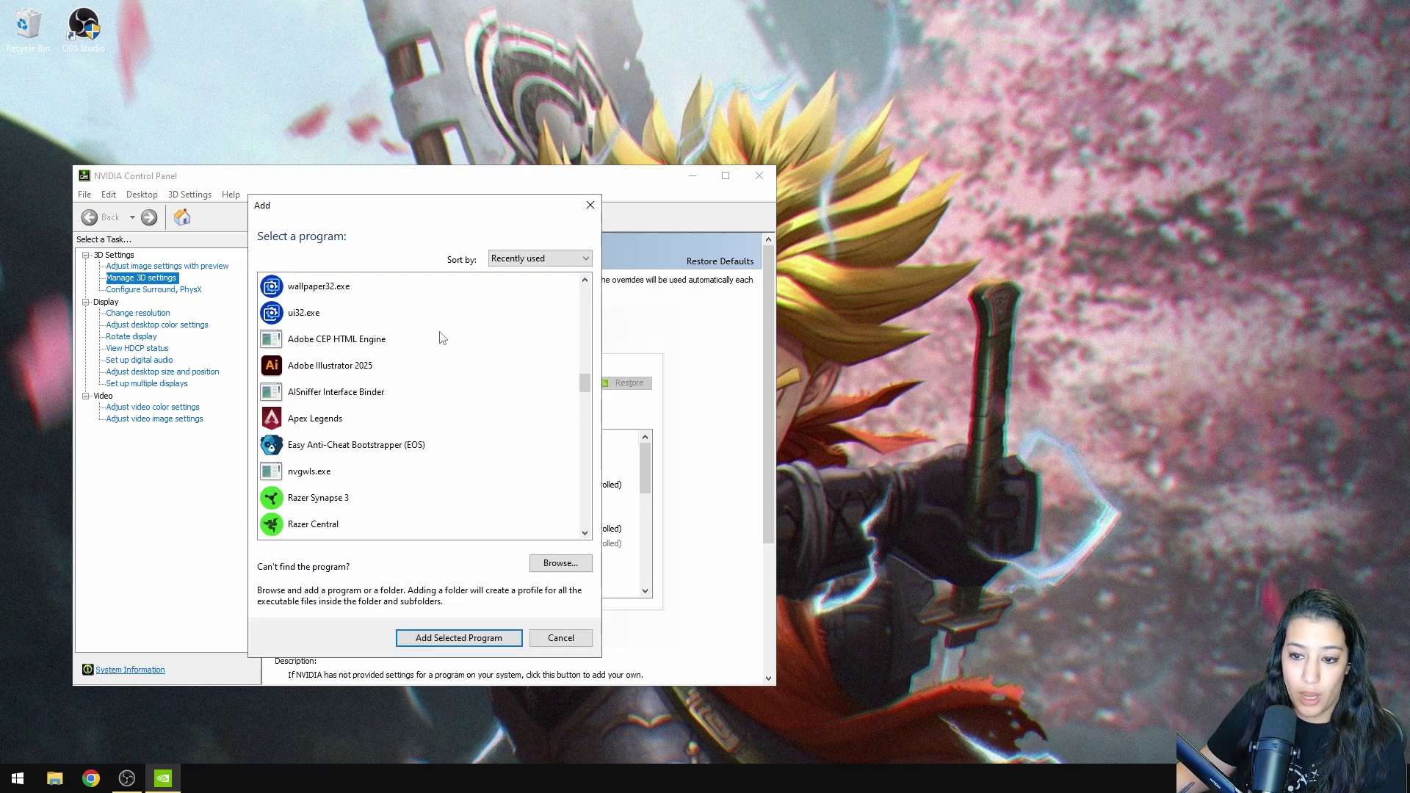
scroll(437, 337, "up", 2)
left_click(342, 423)
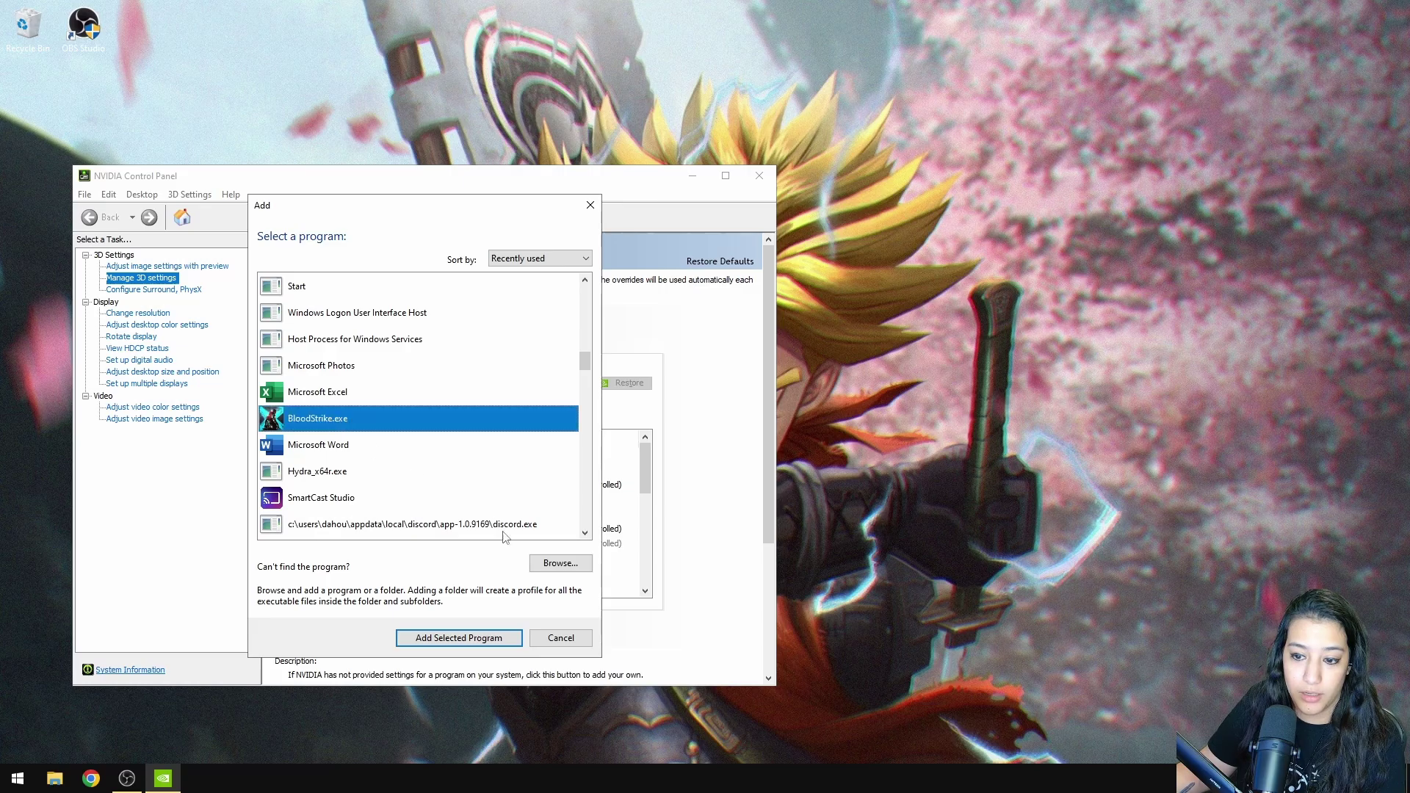
left_click(461, 638)
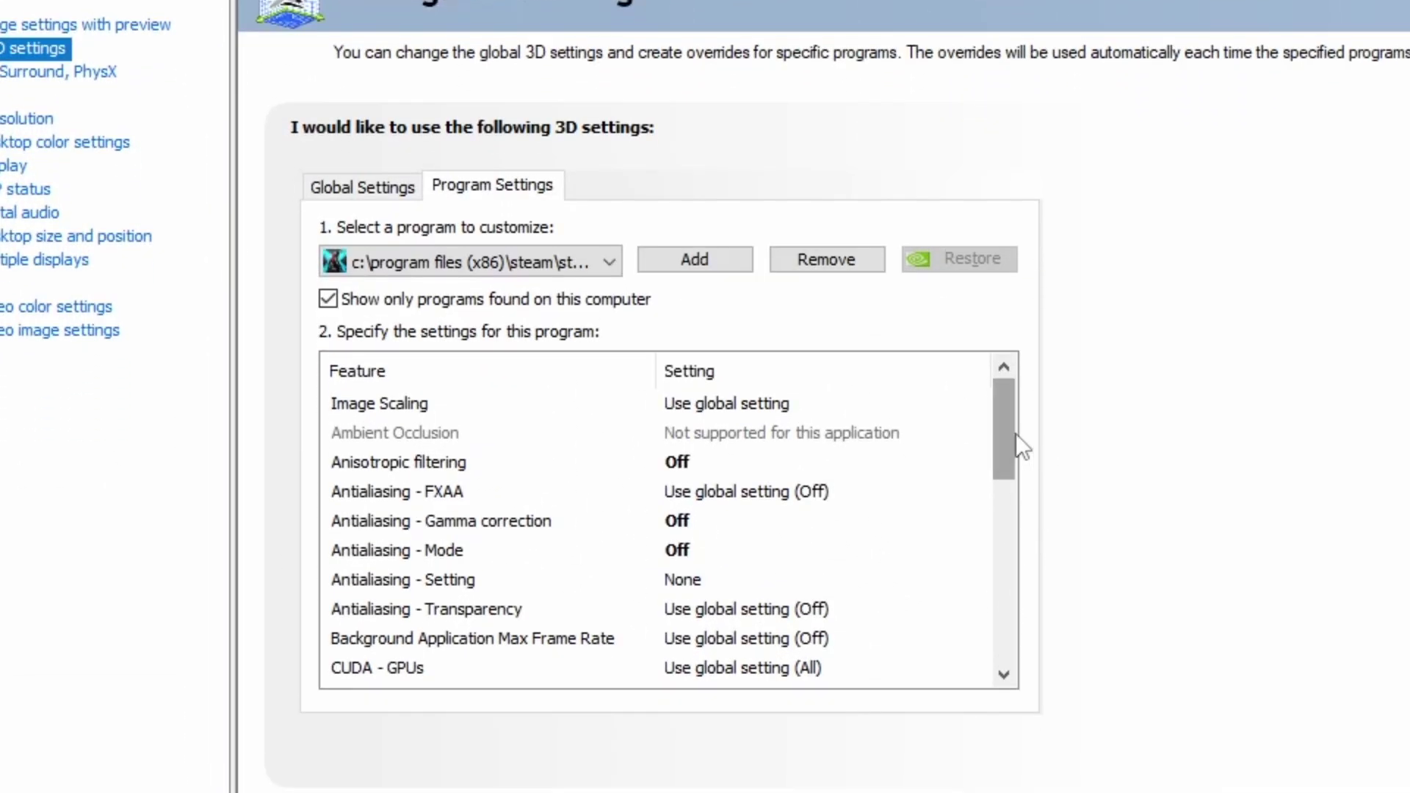
Review the full list of Blood Strike's 3D program settings, from antialiasing through power management, texture filtering and vertical sync
scroll(1009, 587, "down", 1)
scroll(900, 455, "down", 3)
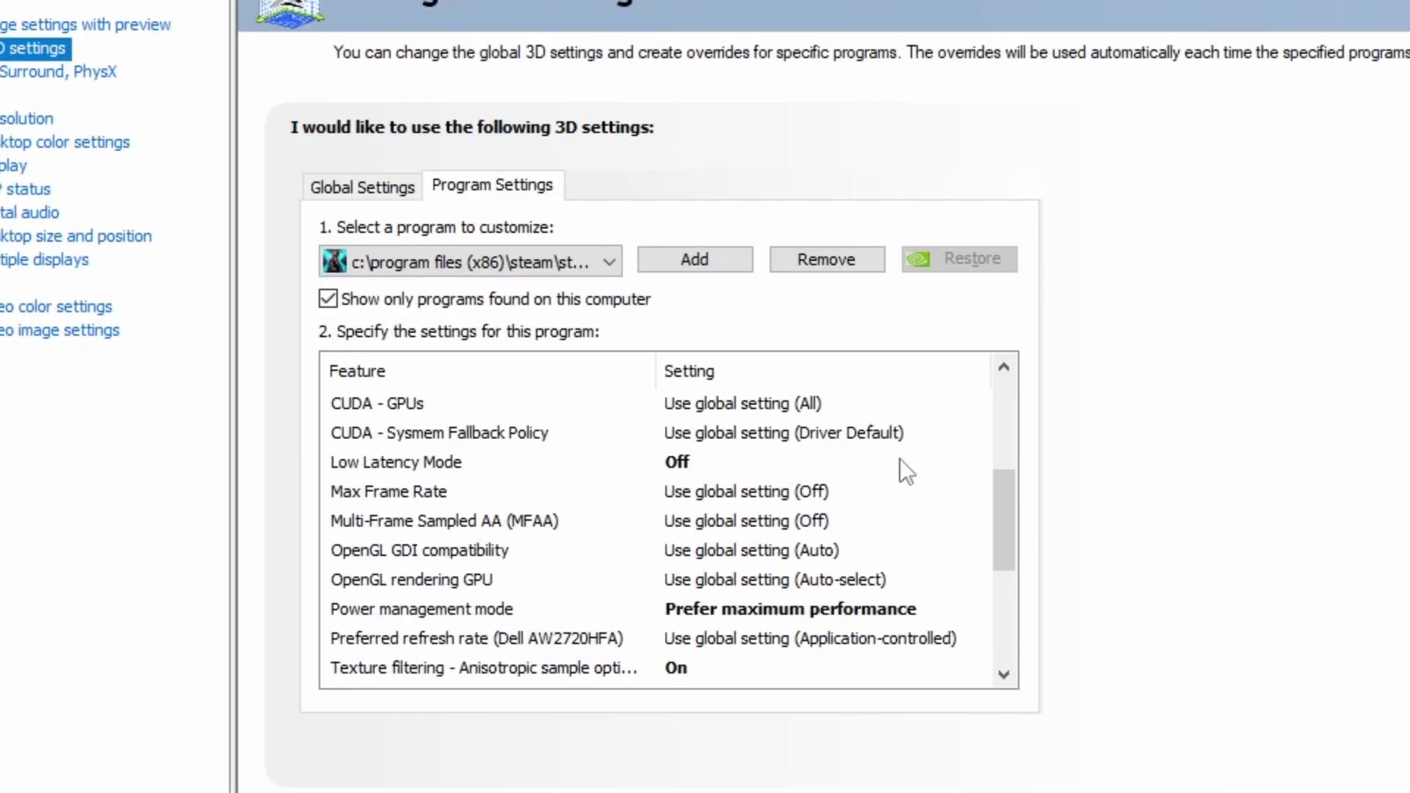
scroll(902, 459, "down", 2)
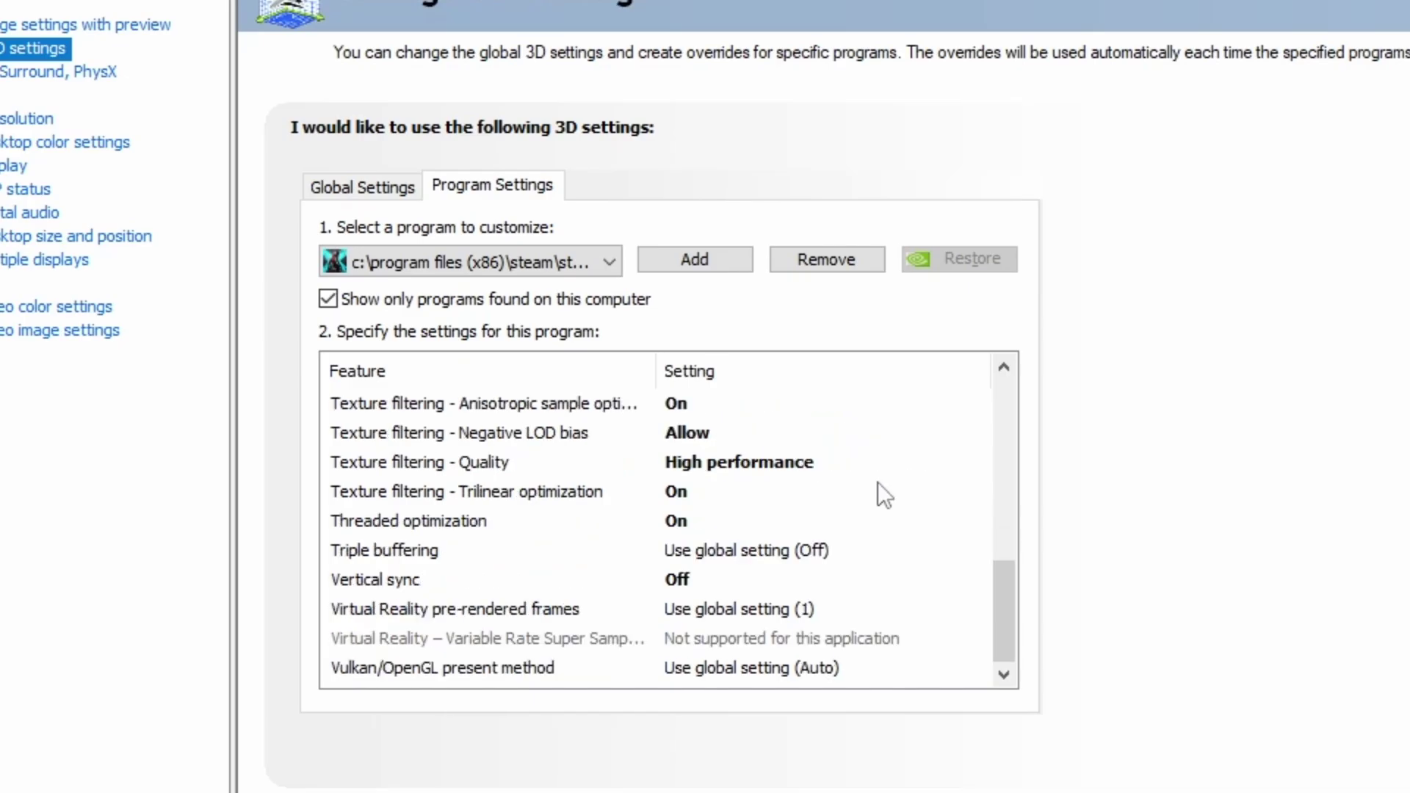